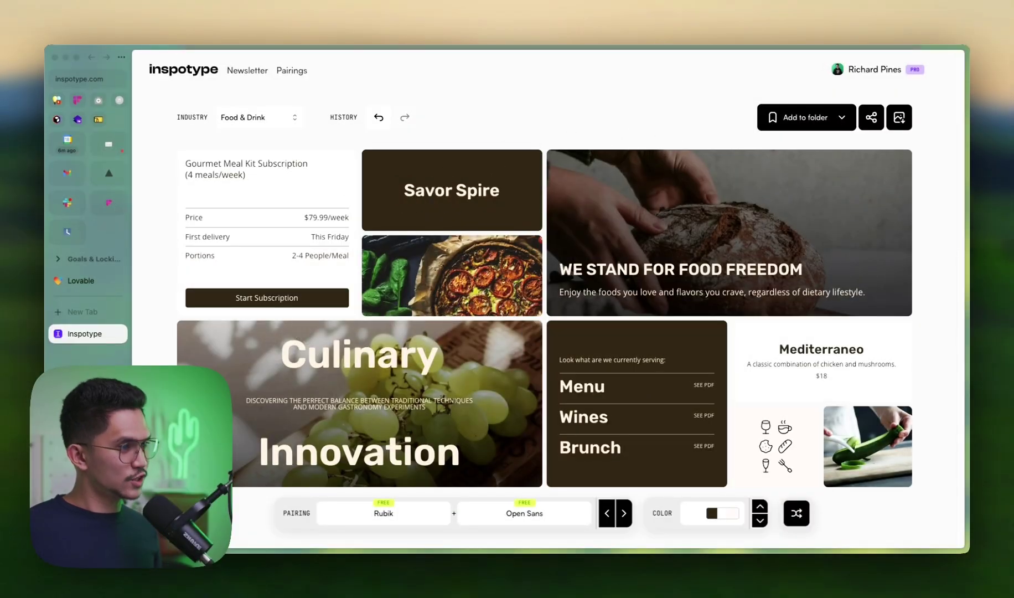
Search 'INSPO' from the browser quick search to load the Inspotype site's Rubik + Open Sans moodboard
{"action": "key", "text": "super+t"}
{"action": "type", "text": "INSPO"}
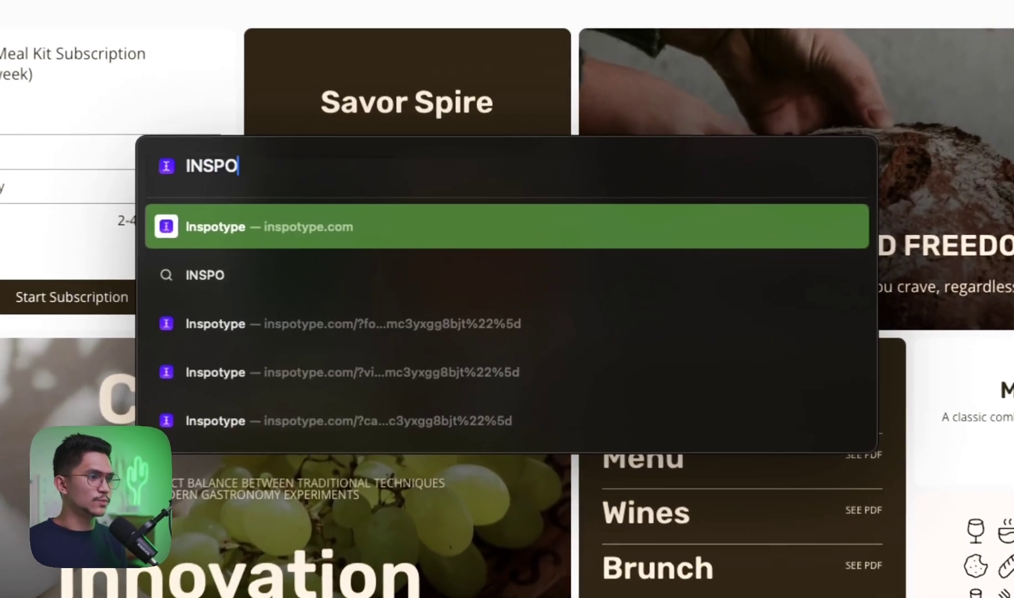
{"action": "key", "text": "Return"}
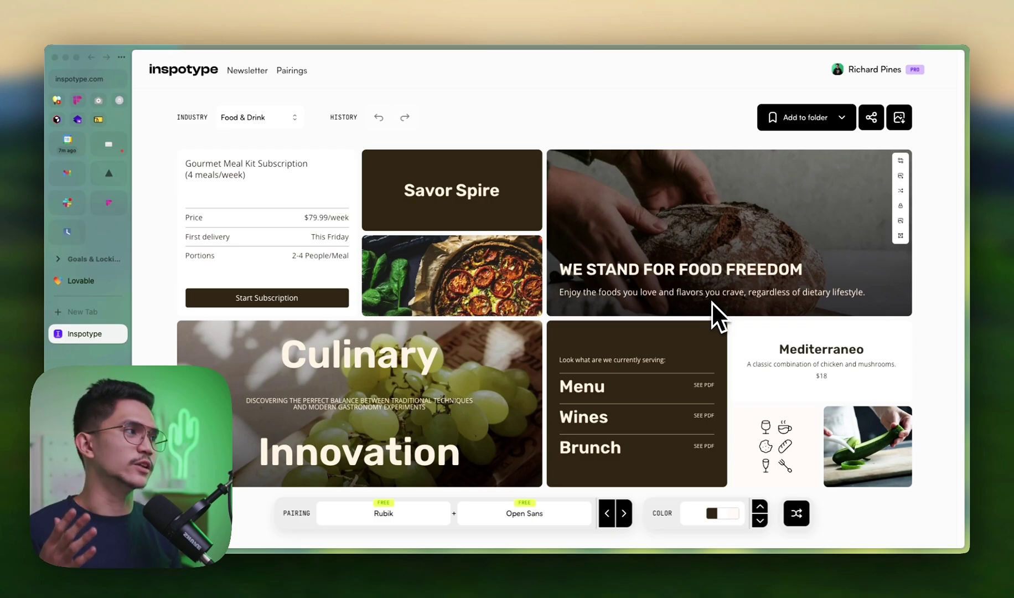
{"action": "left_click", "coordinate": [899, 116]}
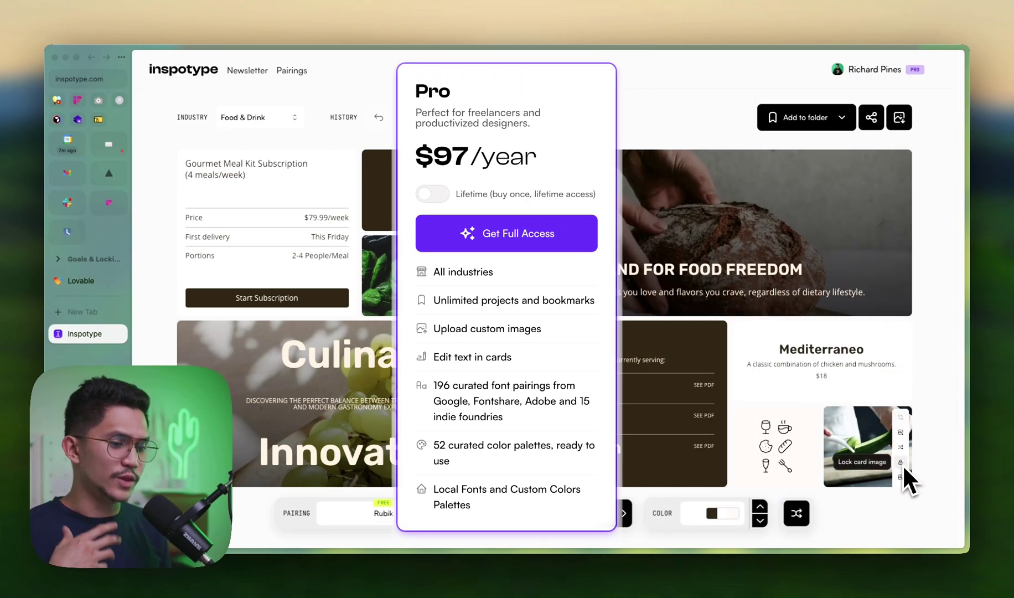
{"action": "left_click", "coordinate": [658, 496]}
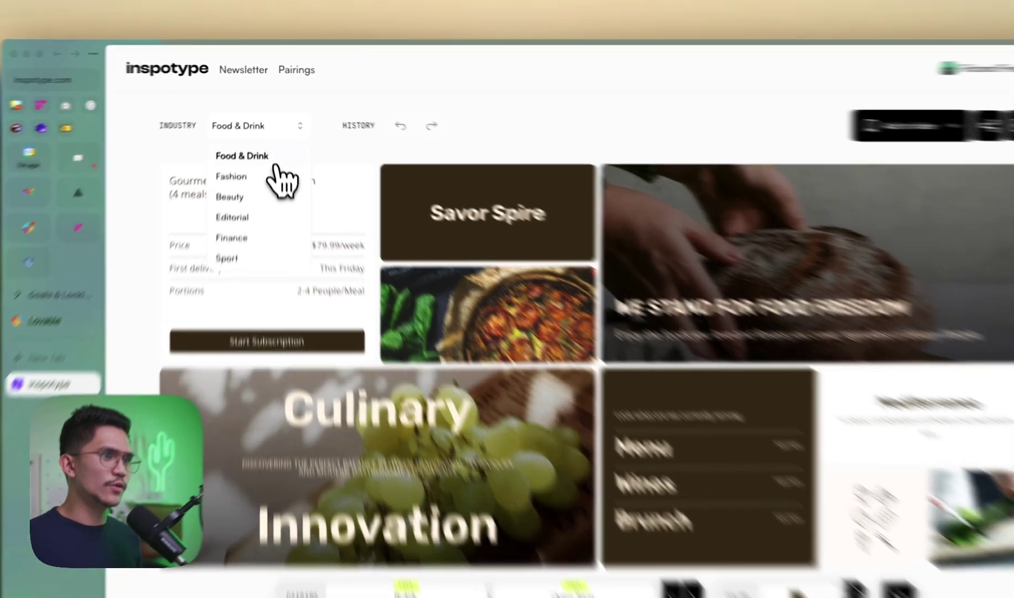
{"action": "left_click", "coordinate": [249, 160]}
{"action": "left_click", "coordinate": [271, 158]}
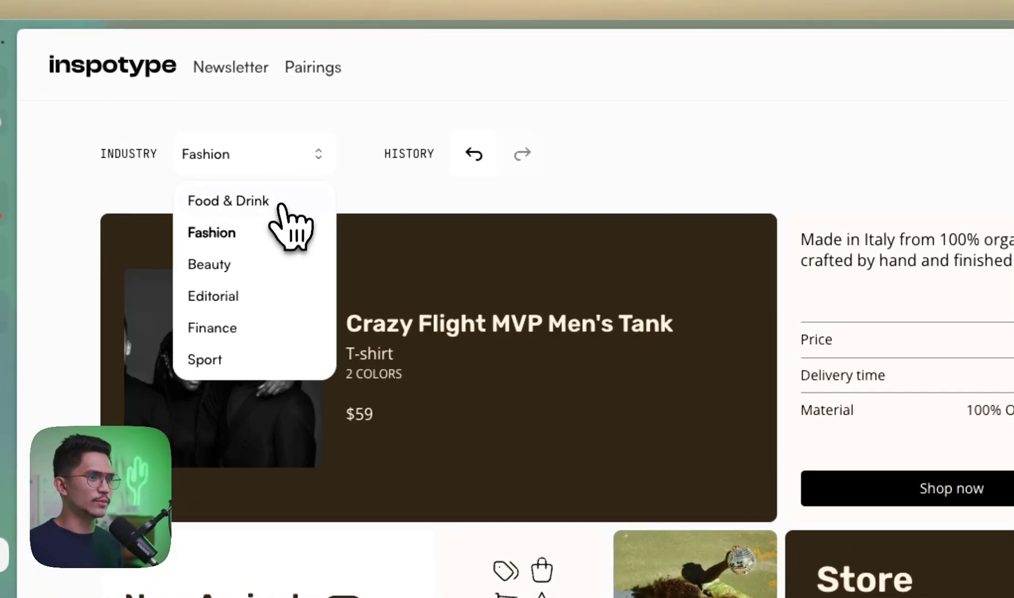
{"action": "left_click", "coordinate": [276, 200]}
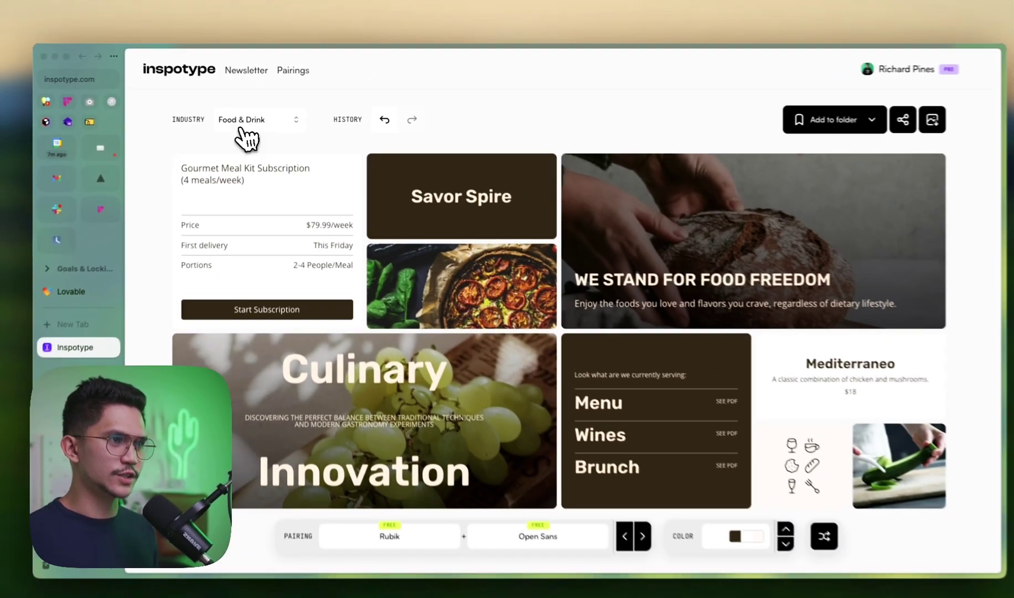
{"action": "left_click", "coordinate": [241, 129]}
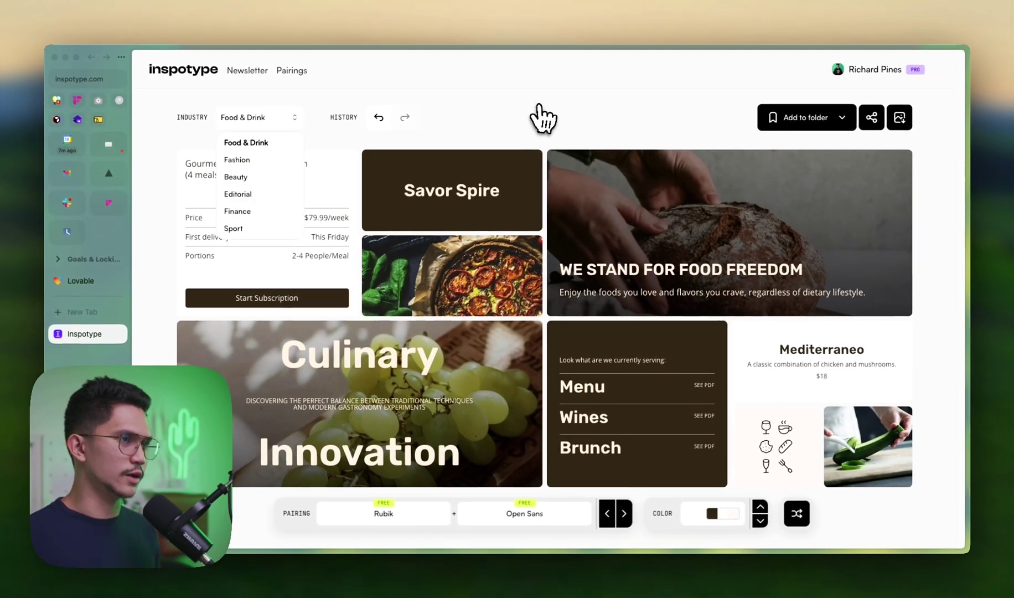
{"action": "left_click", "coordinate": [603, 128]}
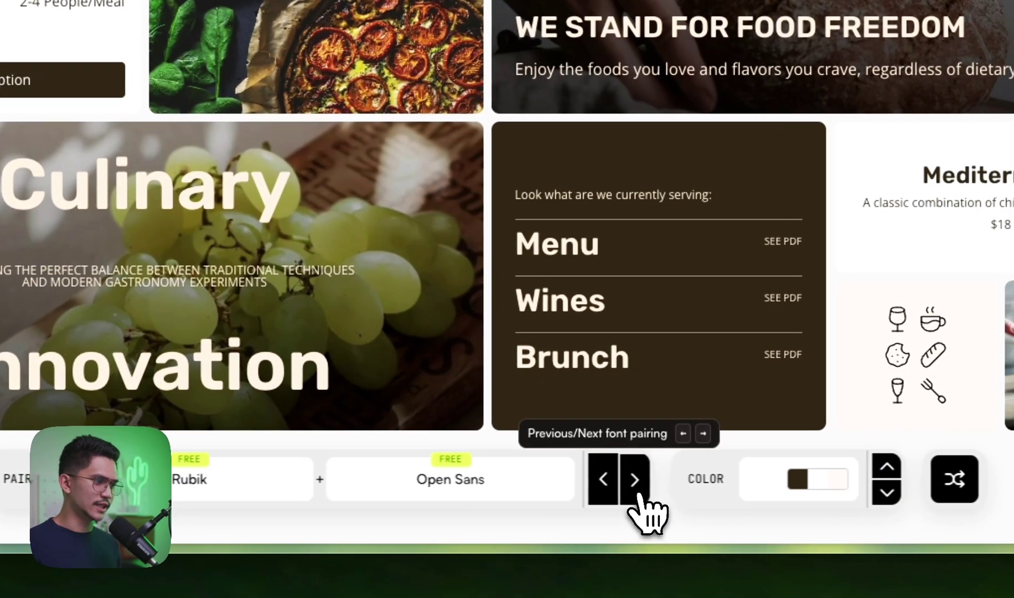
Step through font pairings until Marlide Display + Plus Jakarta Sans is applied
{"action": "left_click", "coordinate": [719, 487]}
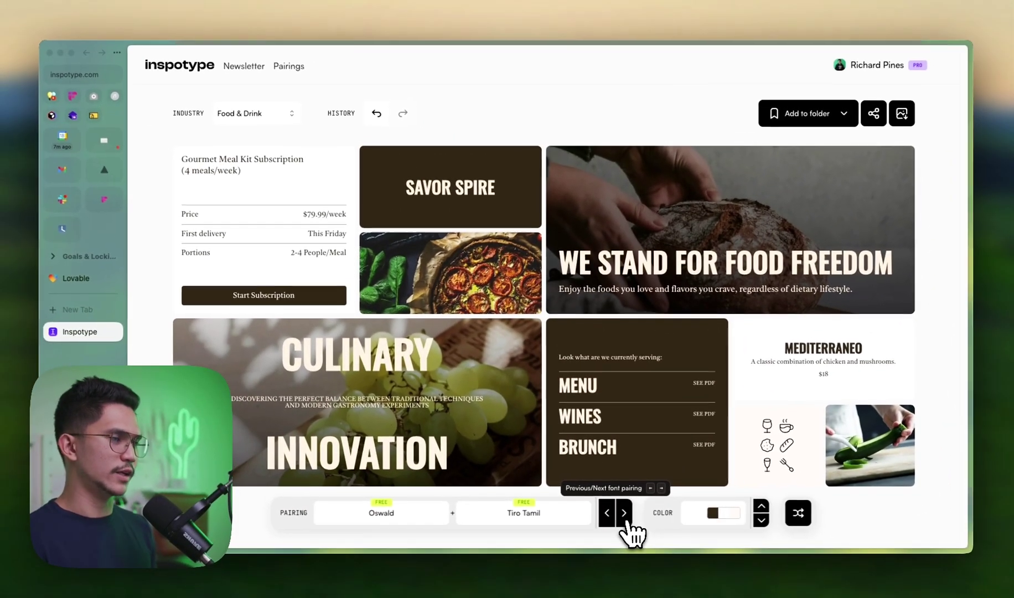
{"action": "left_click", "coordinate": [636, 492]}
{"action": "left_click", "coordinate": [626, 520]}
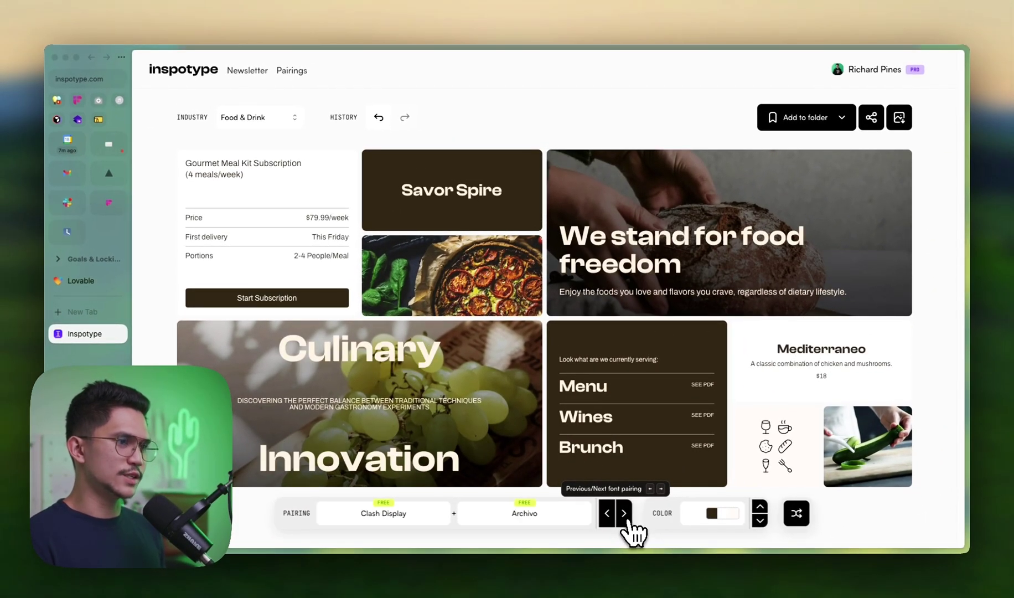
{"action": "left_click", "coordinate": [626, 520]}
{"action": "left_click", "coordinate": [626, 520]}
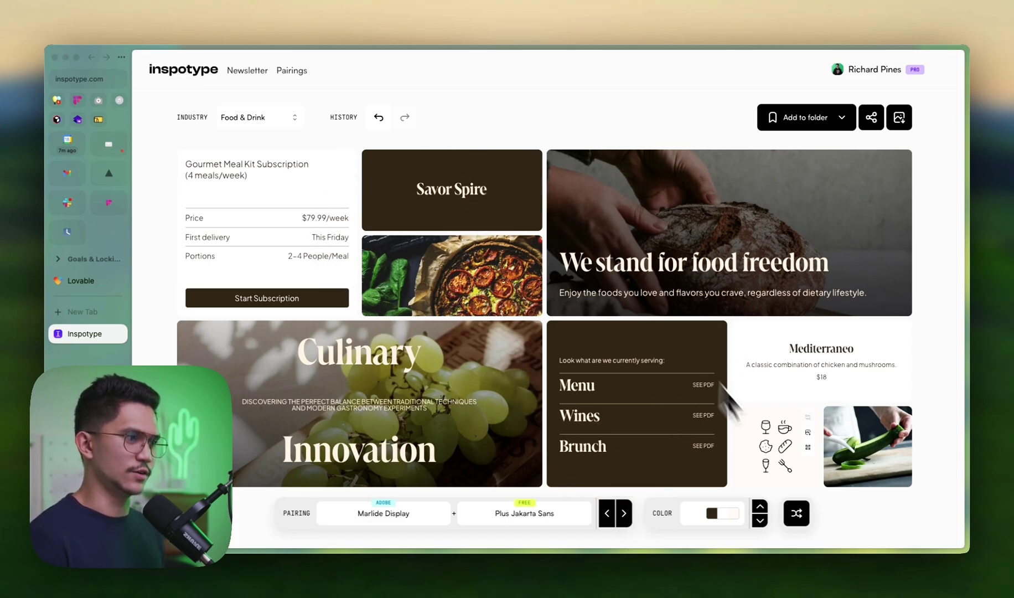
Shuffle the whole moodboard to random styles three times
{"action": "key", "text": "space"}
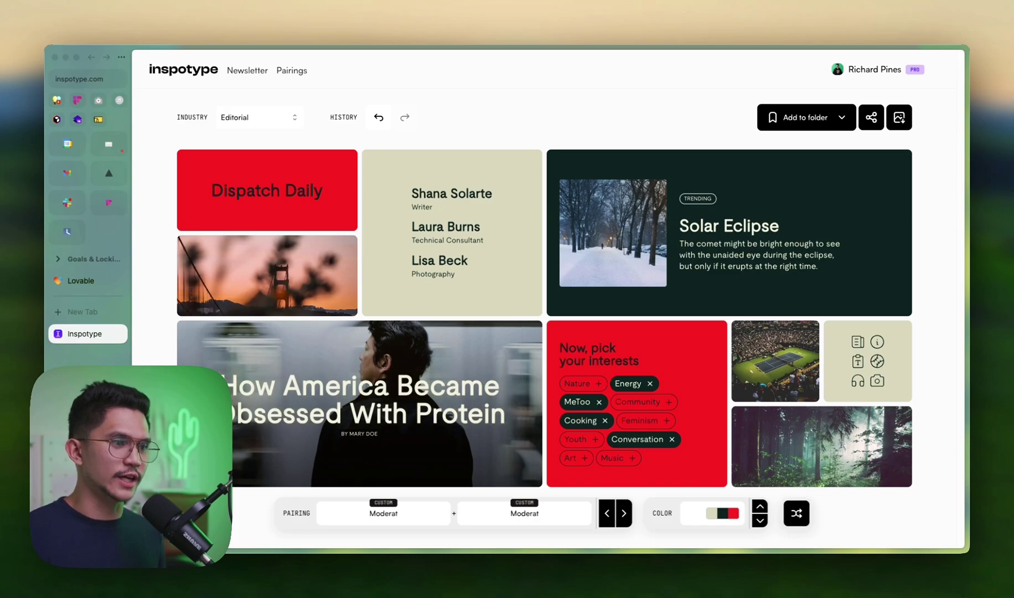
{"action": "key", "text": "space"}
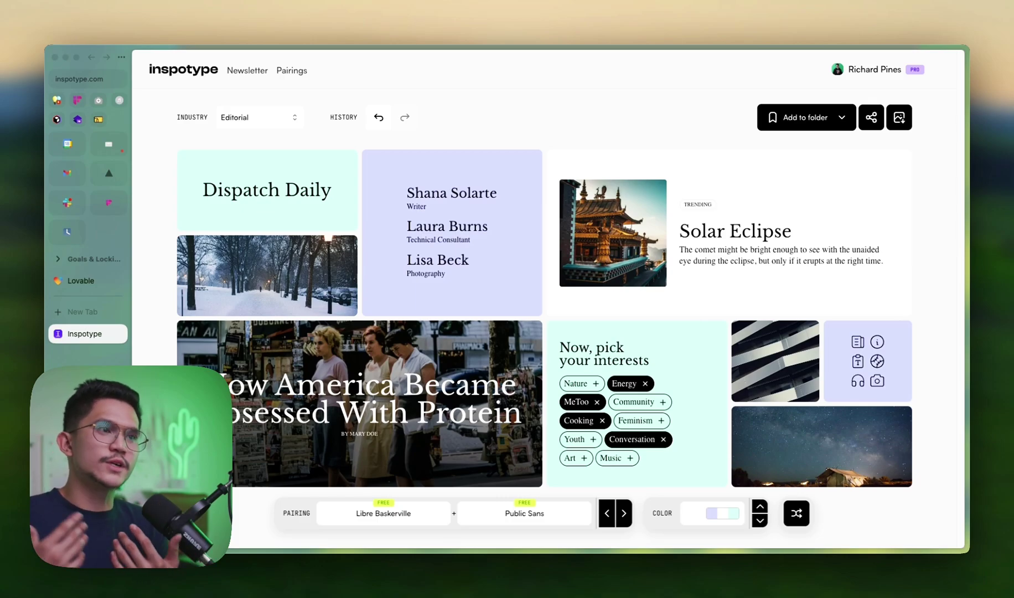
{"action": "key", "text": "space"}
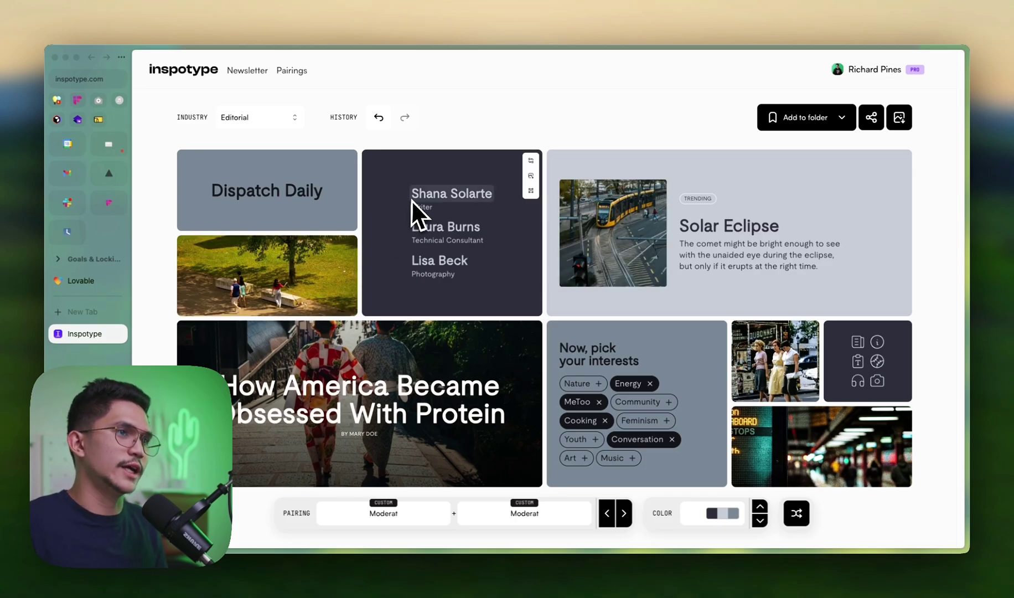
Return to the Food & Drink moodboard, try Vintage 5, then apply Vintage 8 cream and green
{"action": "key", "text": "space"}
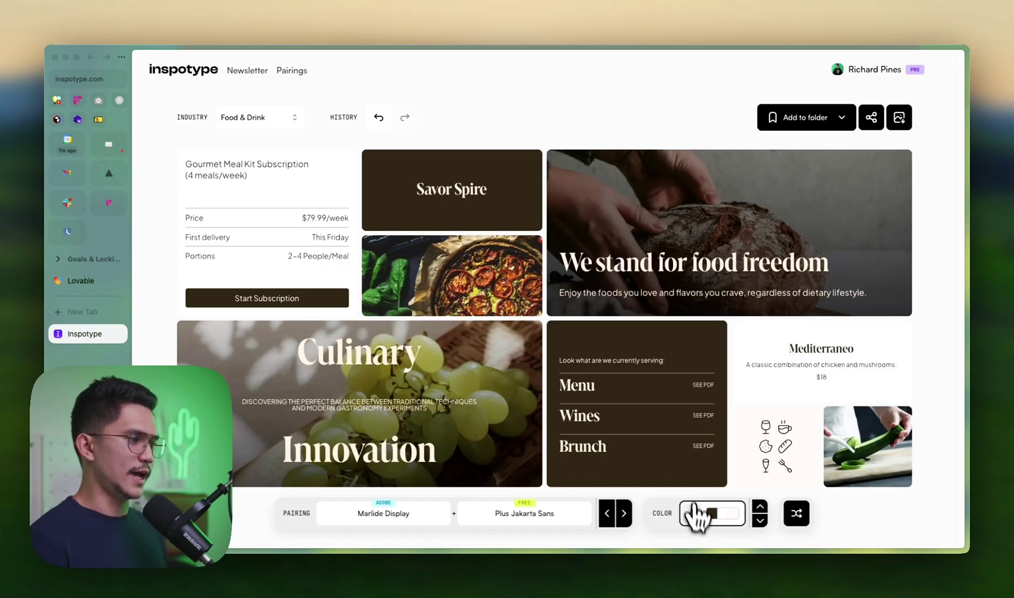
{"action": "left_click", "coordinate": [711, 515]}
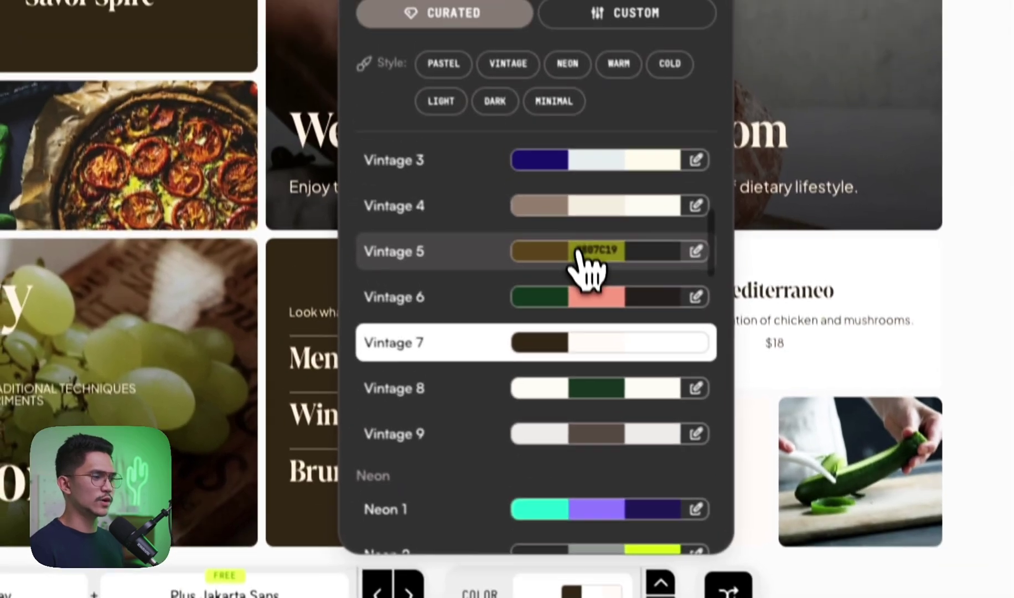
{"action": "left_click", "coordinate": [715, 327]}
{"action": "left_click", "coordinate": [560, 289]}
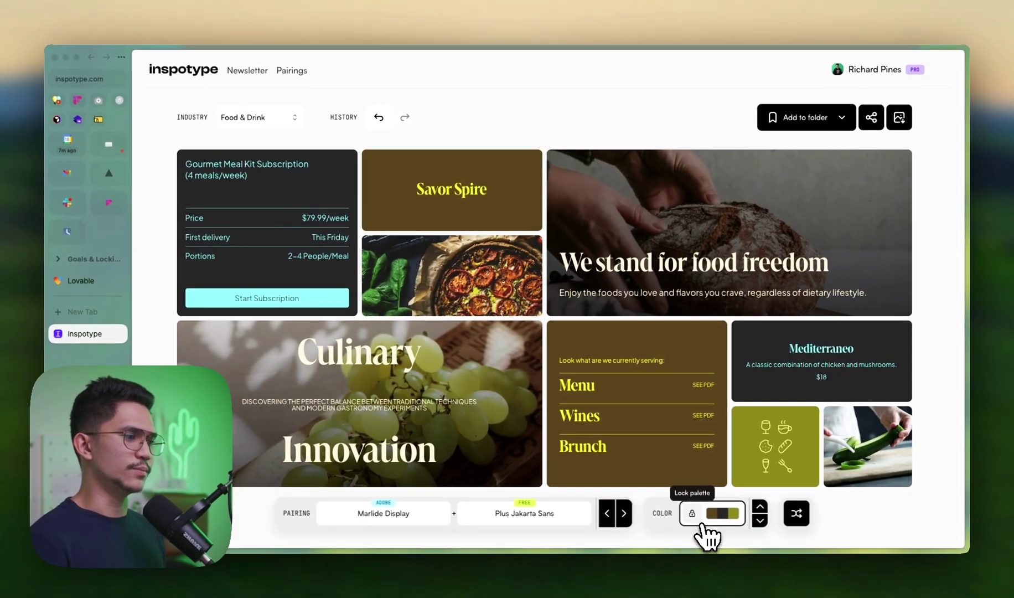
{"action": "left_click", "coordinate": [701, 522]}
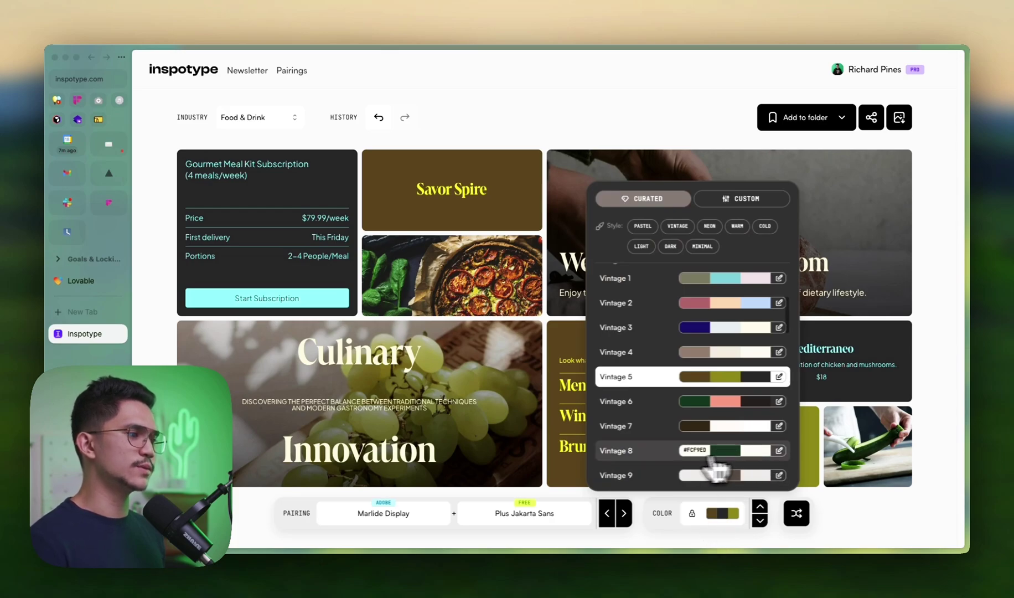
{"action": "left_click", "coordinate": [708, 452]}
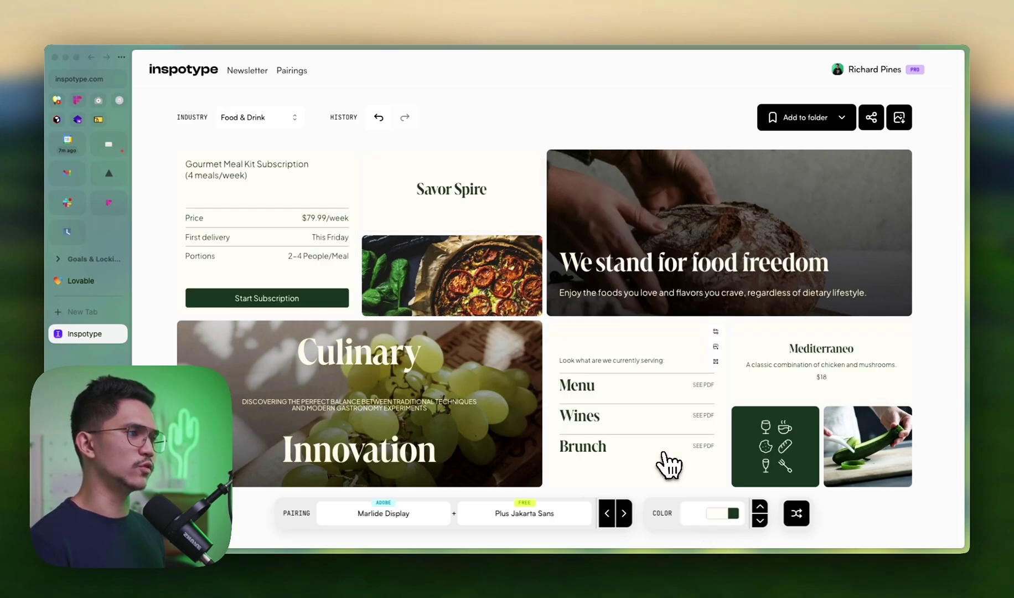
{"action": "left_click", "coordinate": [707, 527]}
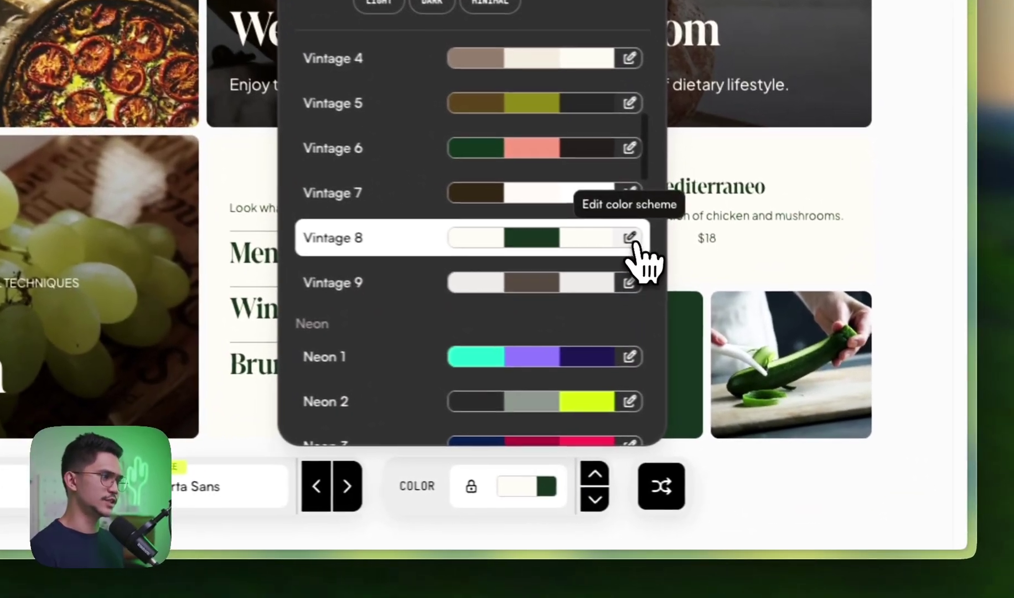
Change Vintage 8's first card tone to a lighter green (#5BAB73), then return to curated palettes
{"action": "left_click", "coordinate": [776, 376]}
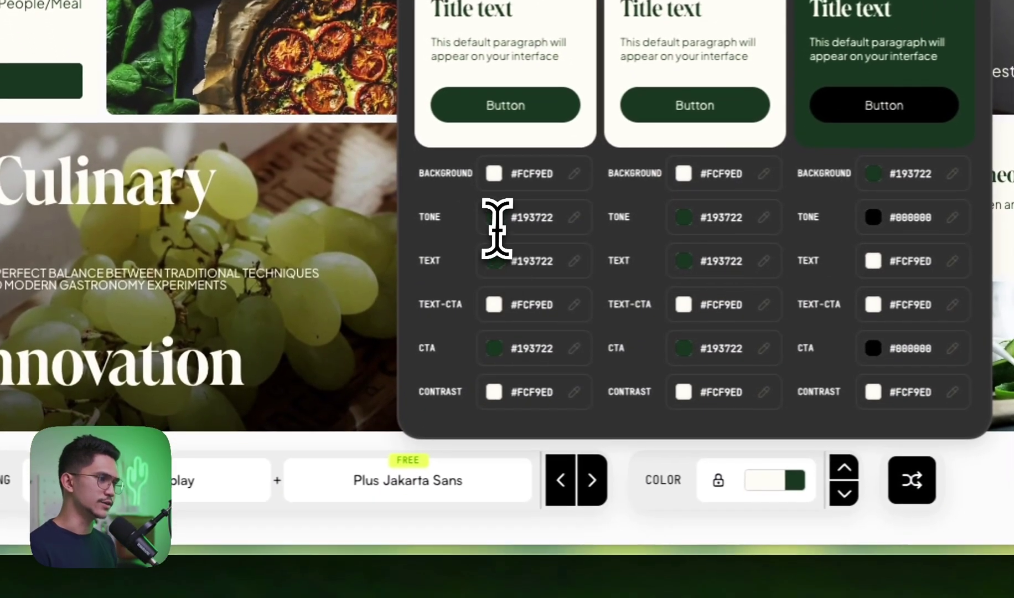
{"action": "left_click", "coordinate": [493, 217]}
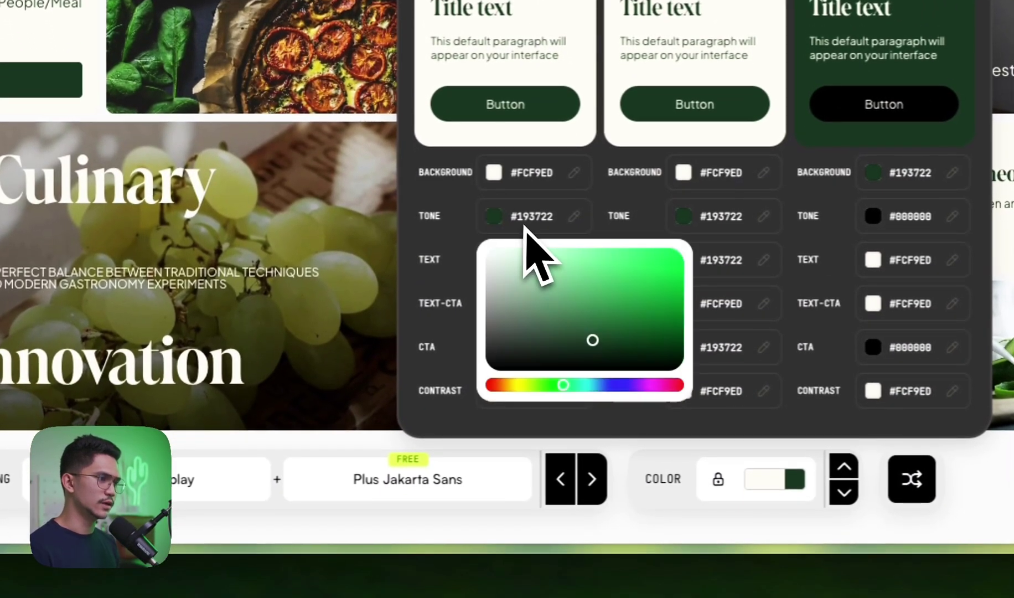
{"action": "key", "text": "Escape"}
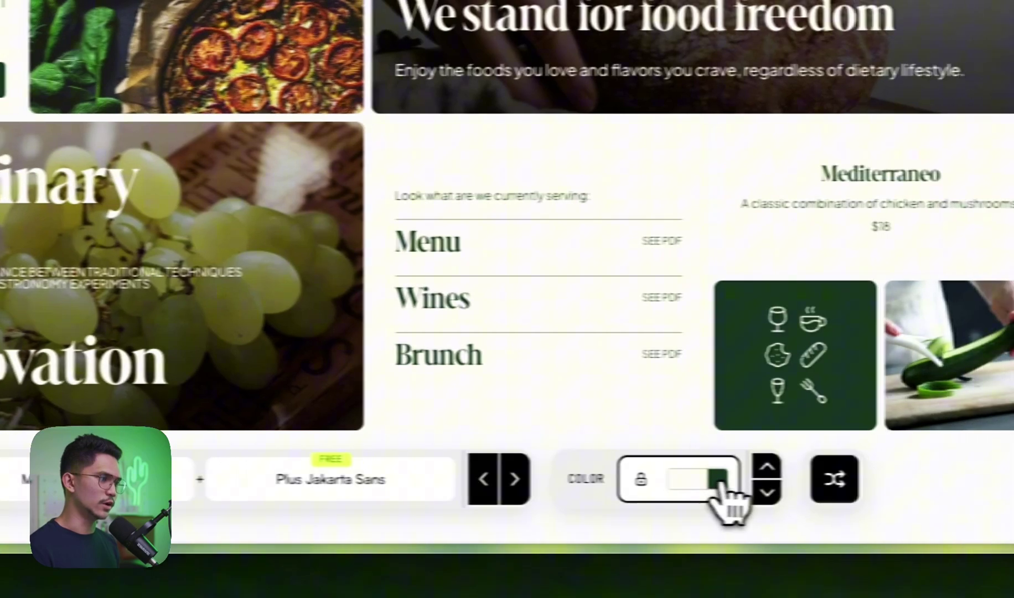
{"action": "left_click", "coordinate": [795, 479]}
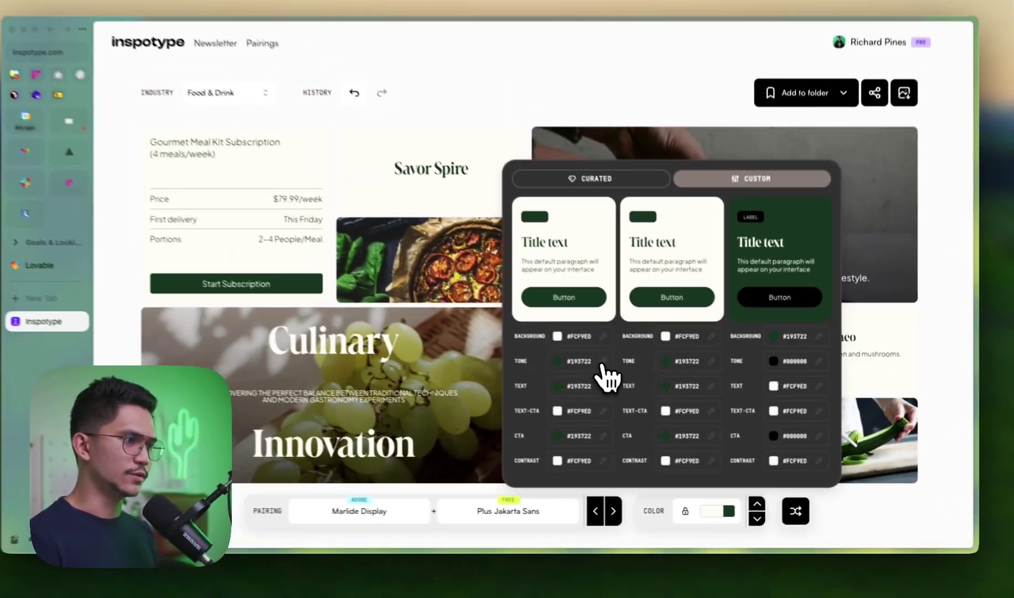
{"action": "left_click", "coordinate": [603, 363]}
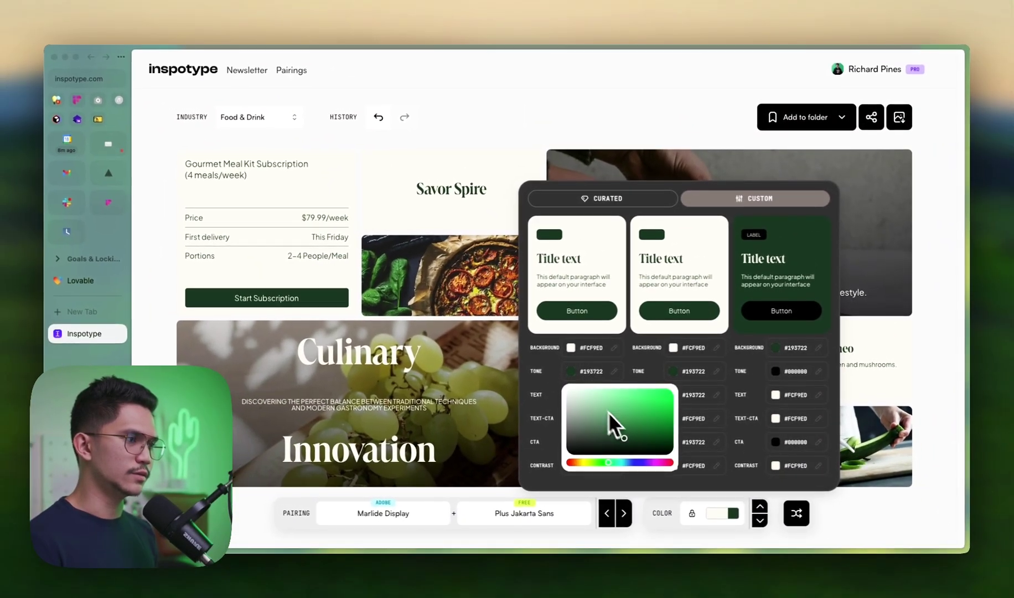
{"action": "mouse_move", "coordinate": [608, 412]}
{"action": "left_mouse_down"}
{"action": "mouse_move", "coordinate": [632, 420]}
{"action": "mouse_move", "coordinate": [622, 448]}
{"action": "mouse_move", "coordinate": [618, 413]}
{"action": "left_mouse_up"}
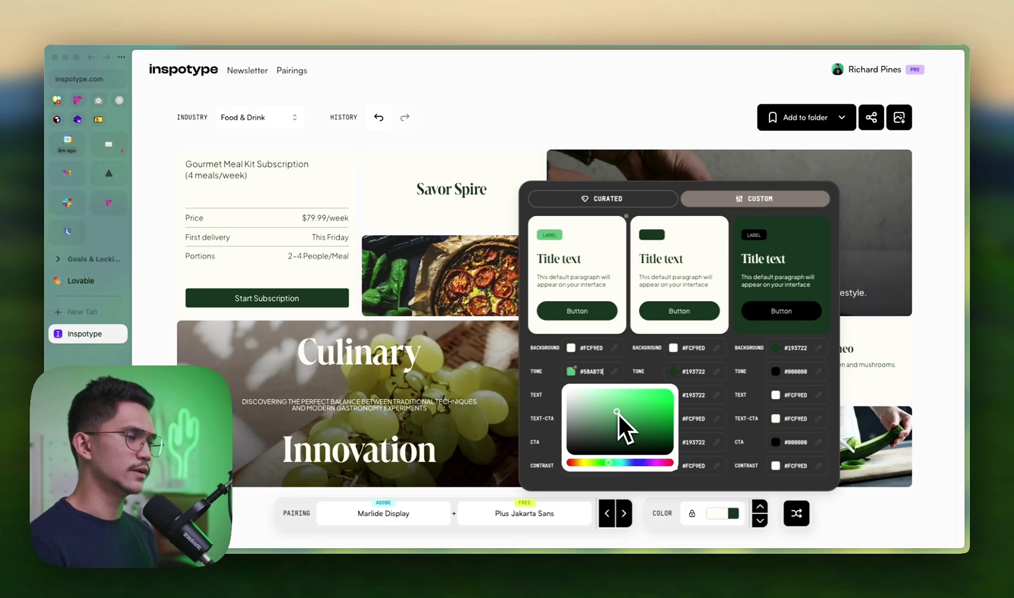
{"action": "left_click", "coordinate": [811, 269]}
{"action": "left_click", "coordinate": [637, 199]}
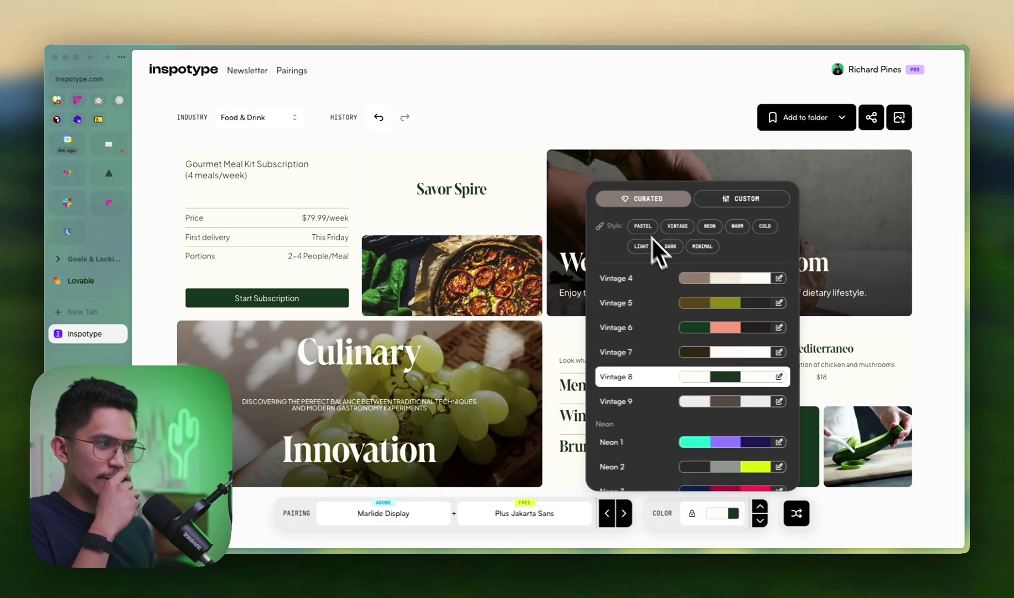
Filter to vintage palettes, try grey Vintage 9, then apply the Vintage 4 palette
{"action": "left_click", "coordinate": [686, 227]}
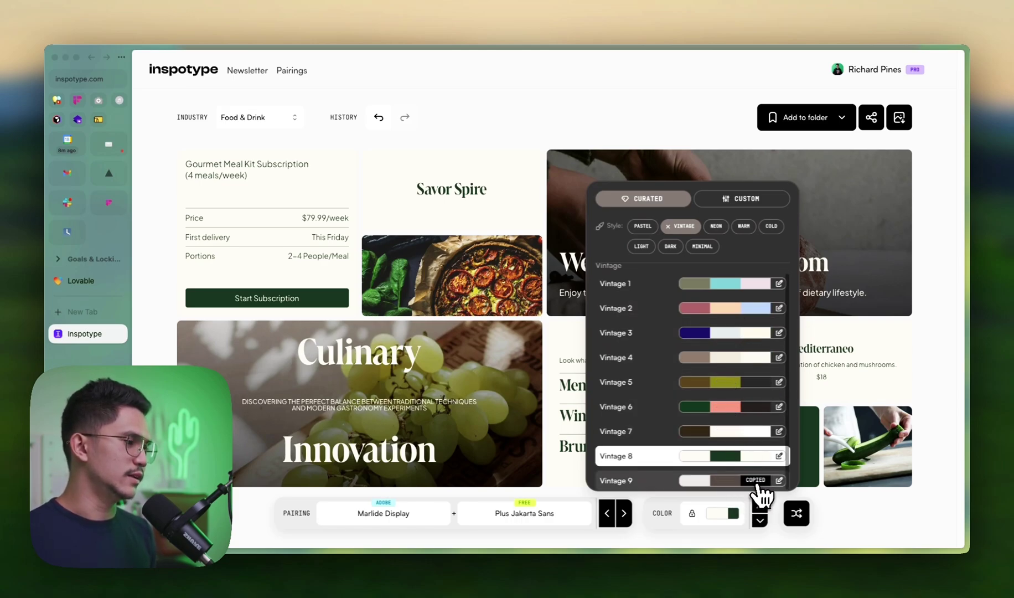
{"action": "left_click", "coordinate": [672, 480]}
{"action": "left_click", "coordinate": [714, 513]}
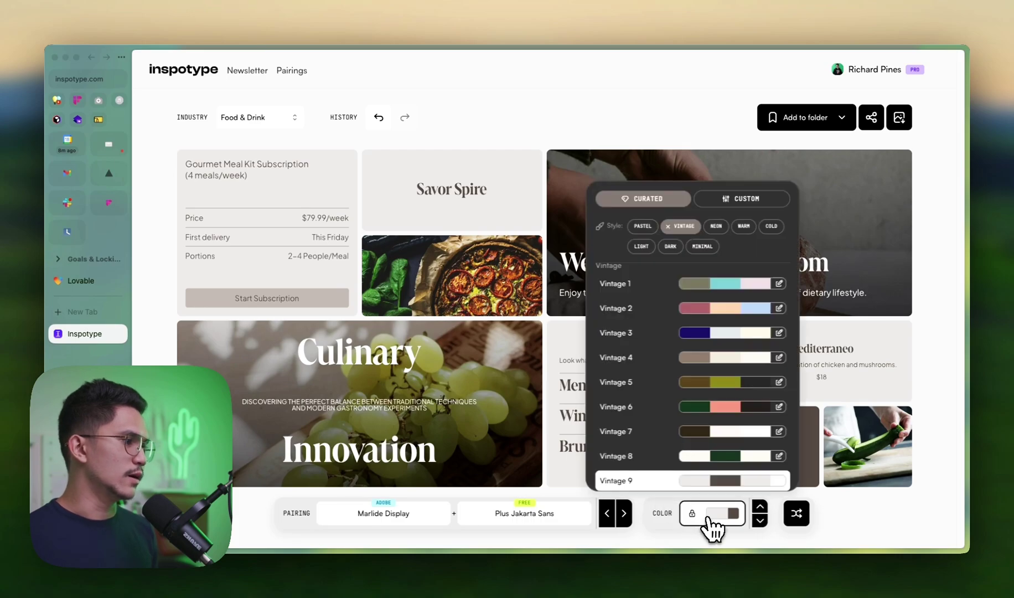
{"action": "scroll", "coordinate": [697, 343], "scroll_direction": "down", "scroll_amount": 1}
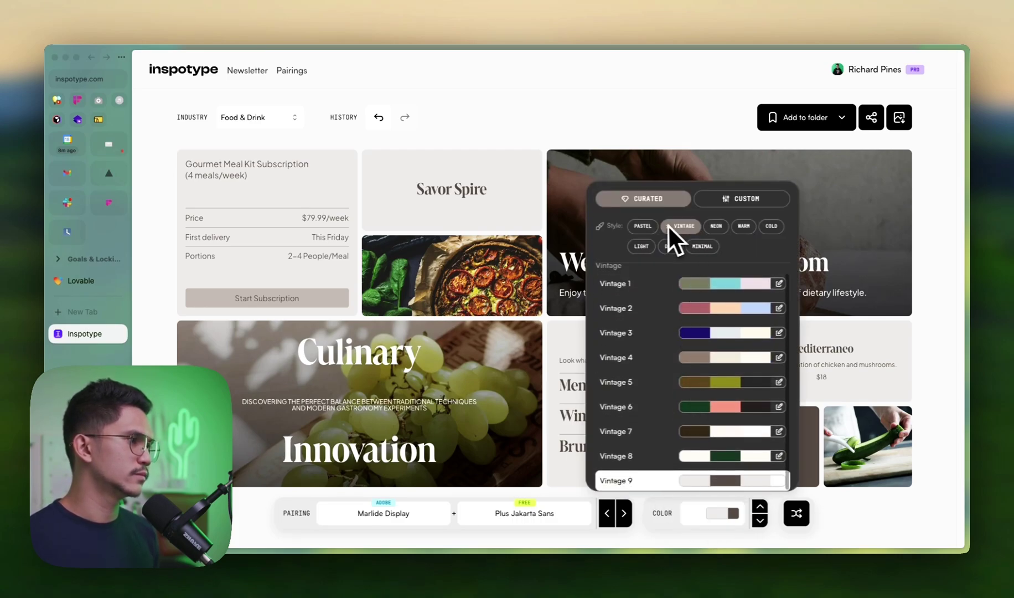
{"action": "left_click", "coordinate": [668, 370]}
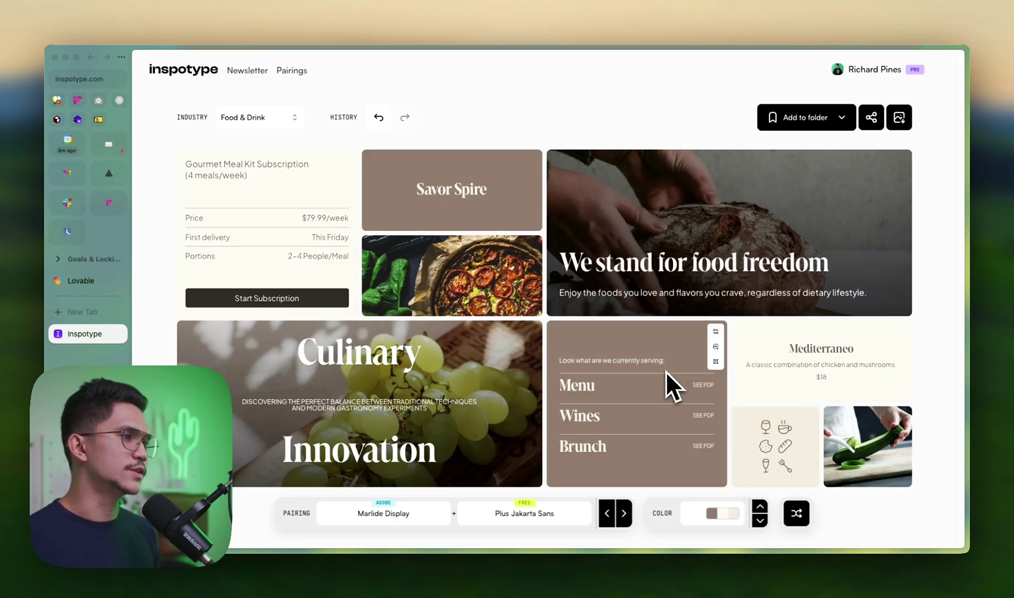
Cycle through ten font pairings to land on Mencken Head Comp + Roc Grotesk
{"action": "left_click", "coordinate": [624, 516]}
{"action": "left_click", "coordinate": [624, 516]}
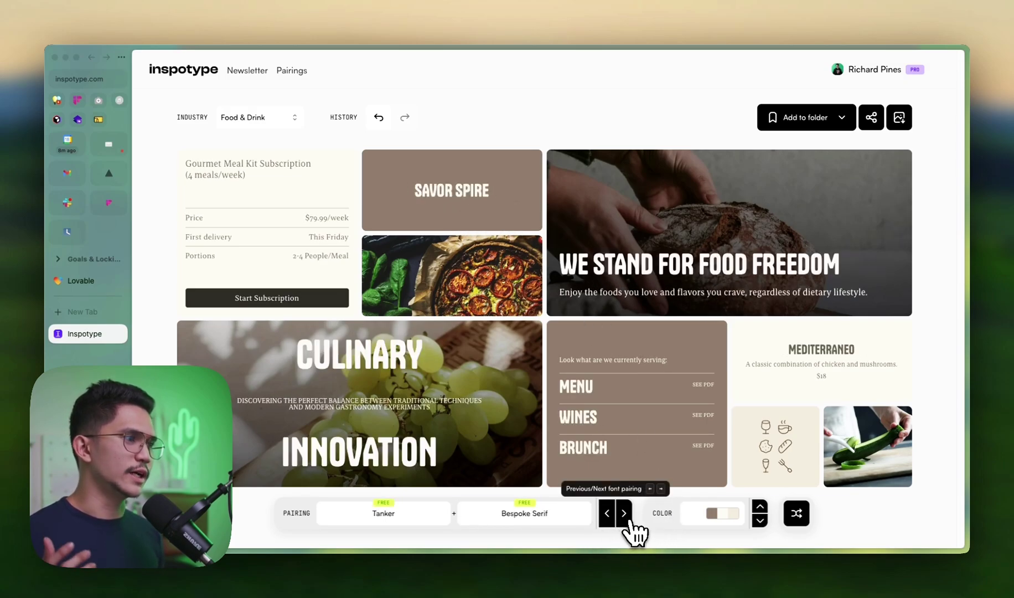
{"action": "left_click", "coordinate": [629, 521]}
{"action": "left_click", "coordinate": [630, 520]}
{"action": "left_click", "coordinate": [630, 520]}
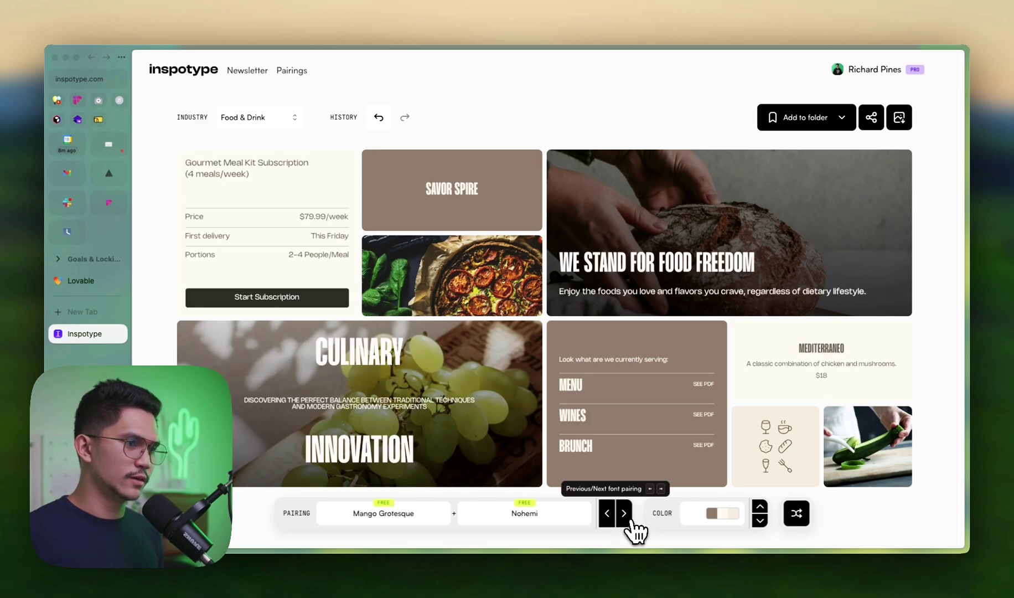
{"action": "left_click", "coordinate": [630, 520]}
{"action": "left_click", "coordinate": [624, 518]}
{"action": "left_click", "coordinate": [624, 517]}
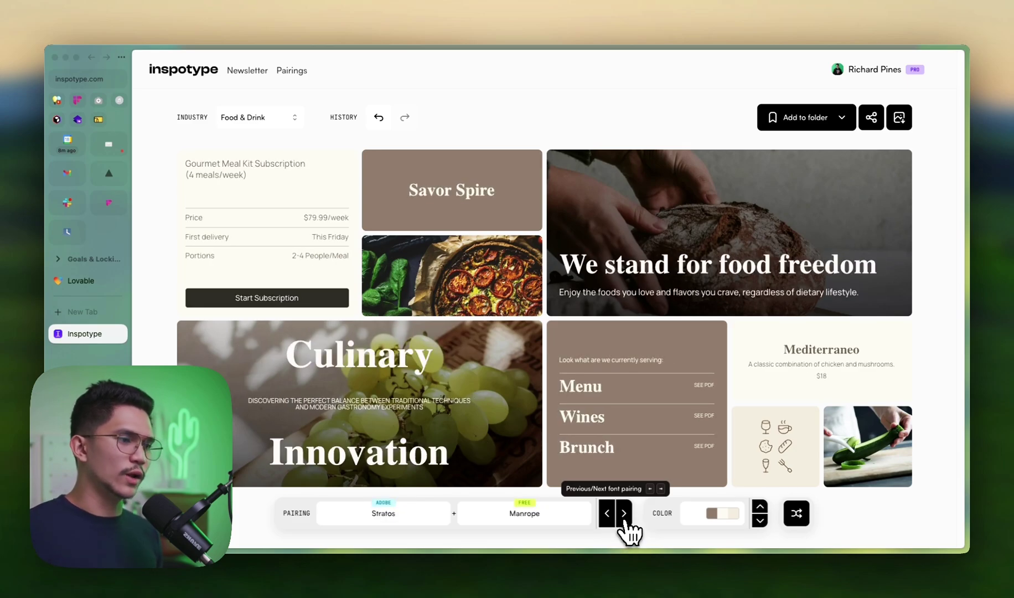
{"action": "left_click", "coordinate": [624, 517]}
{"action": "left_click", "coordinate": [624, 517]}
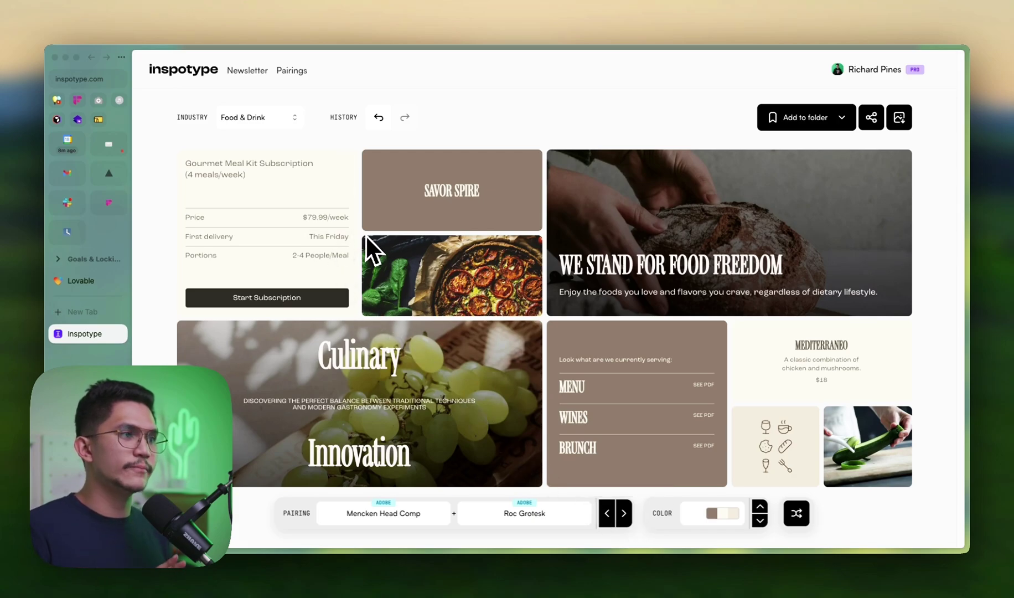
{"action": "mouse_move", "coordinate": [367, 236]}
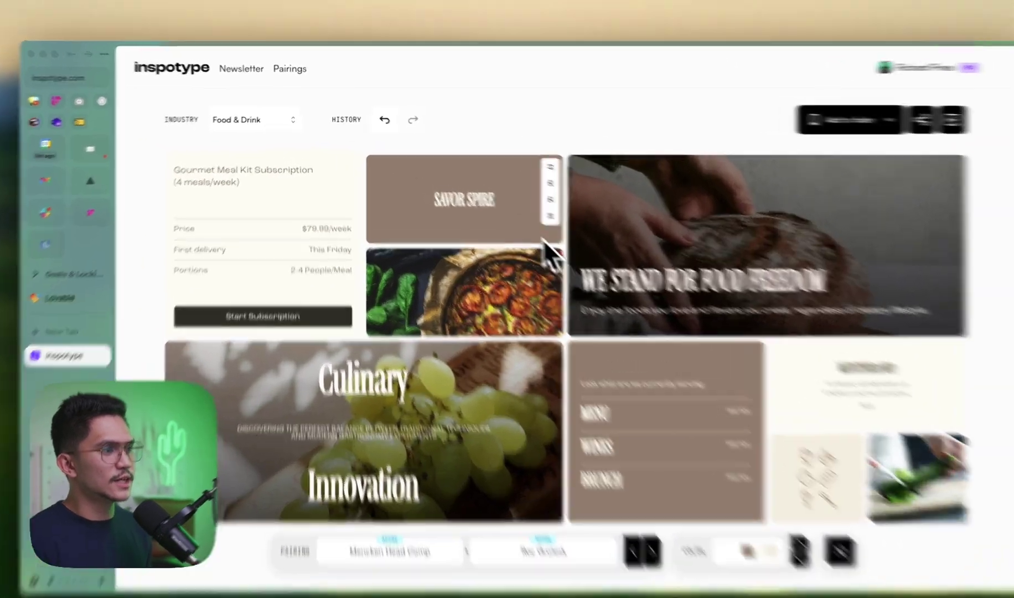
Replace the Savor Spire headline with KWASAL, then undo it back to SAVOR SPIRE
{"action": "double_click", "coordinate": [454, 188]}
{"action": "left_click", "coordinate": [455, 188]}
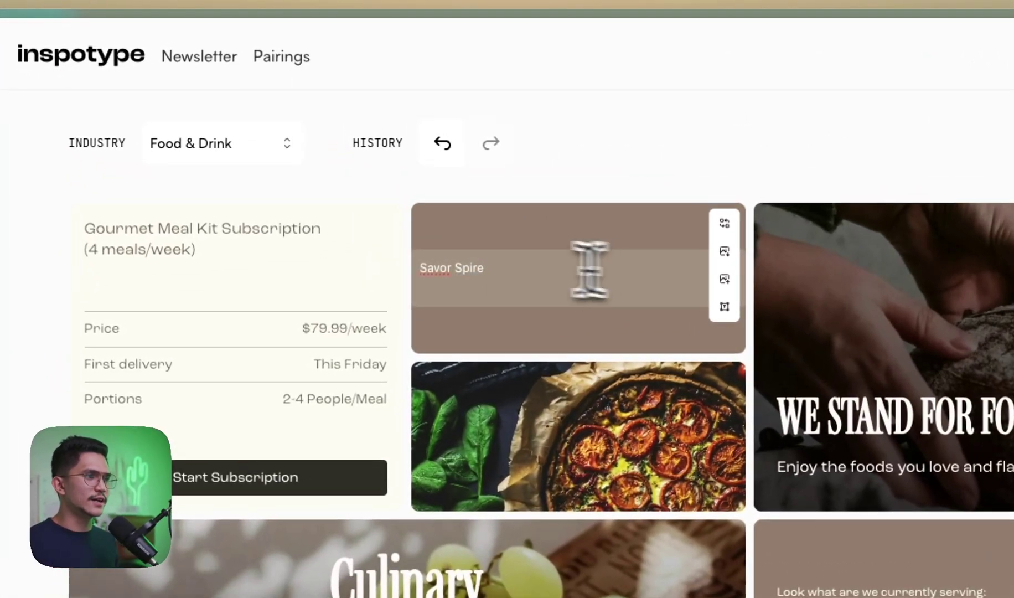
{"action": "triple_click", "coordinate": [468, 269]}
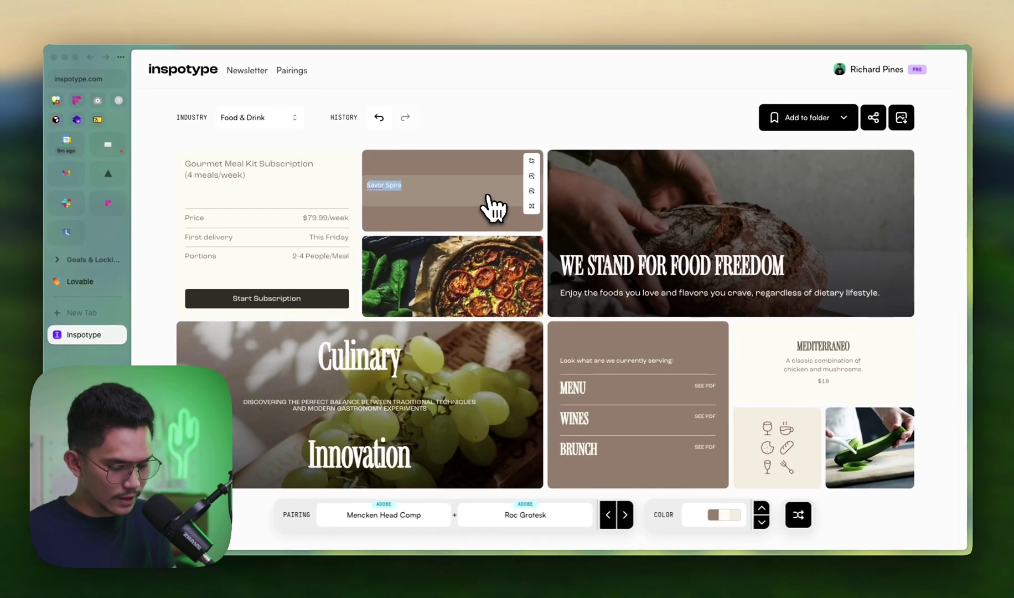
{"action": "key", "text": "BackSpace"}
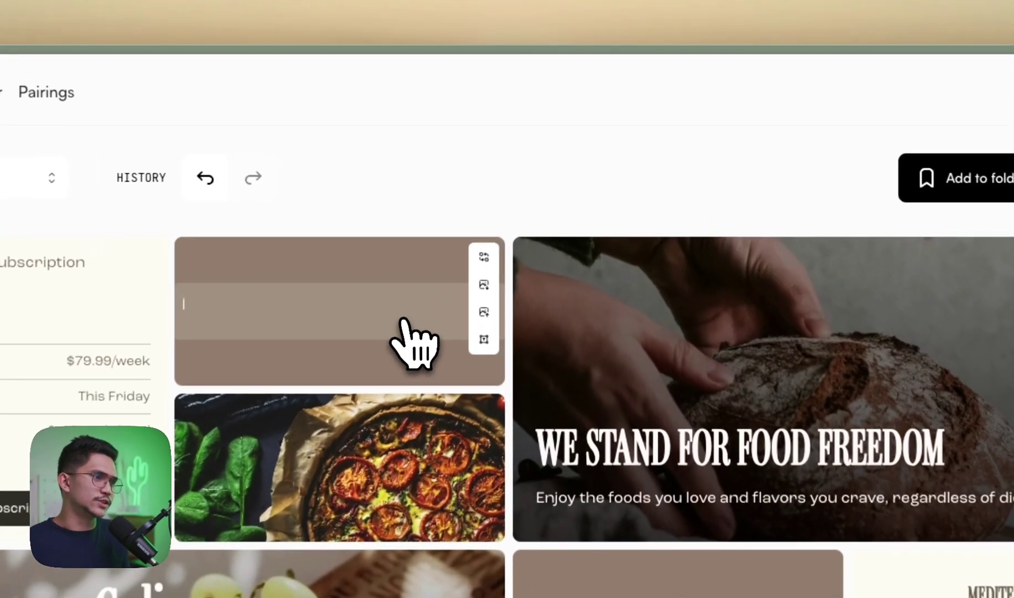
{"action": "type", "text": "KWASAL"}
{"action": "left_click", "coordinate": [539, 177]}
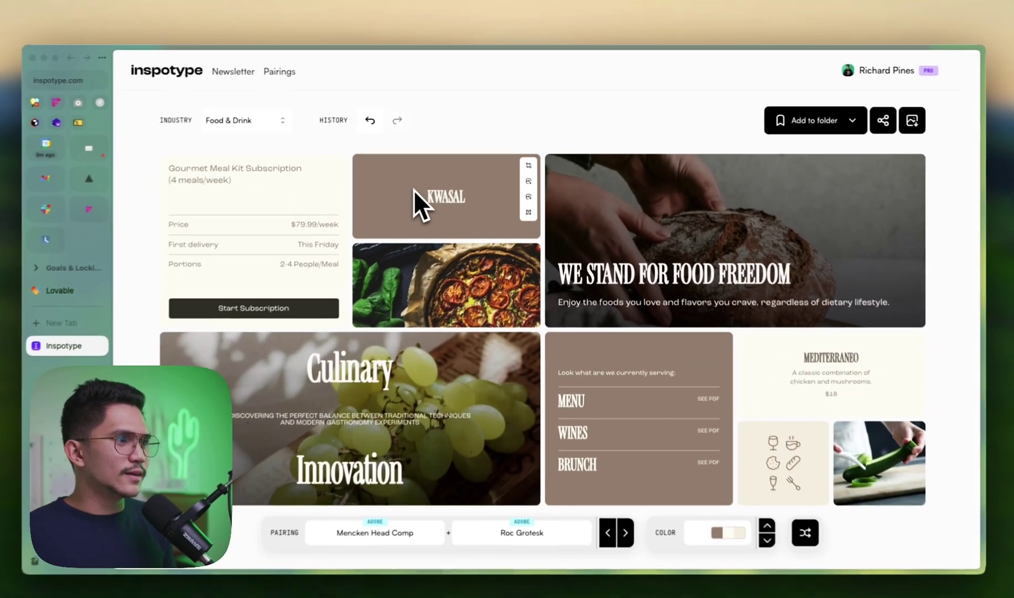
{"action": "left_click", "coordinate": [341, 349]}
{"action": "key", "text": "ctrl+z"}
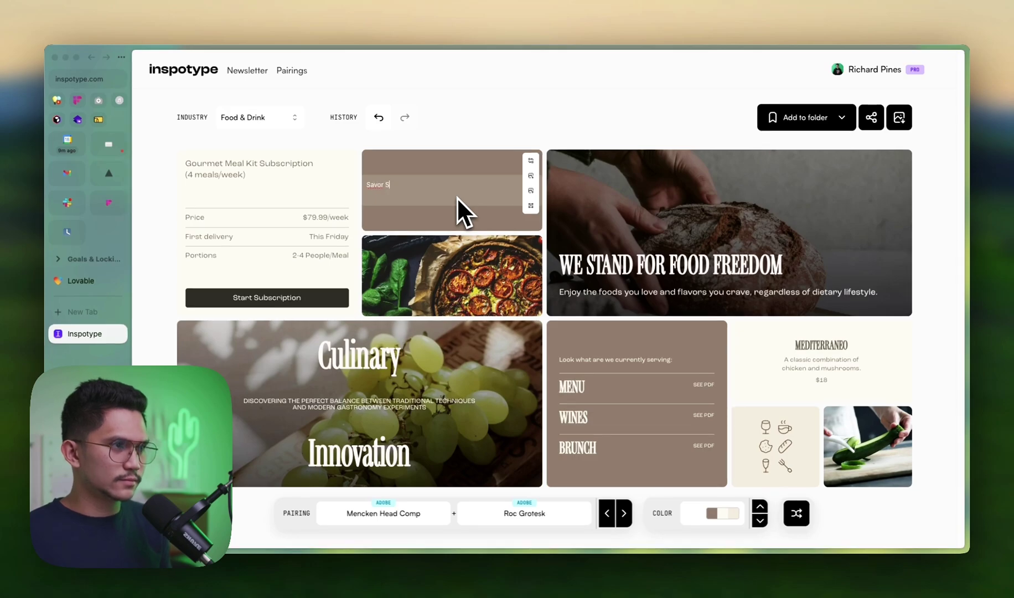
{"action": "left_click", "coordinate": [469, 139]}
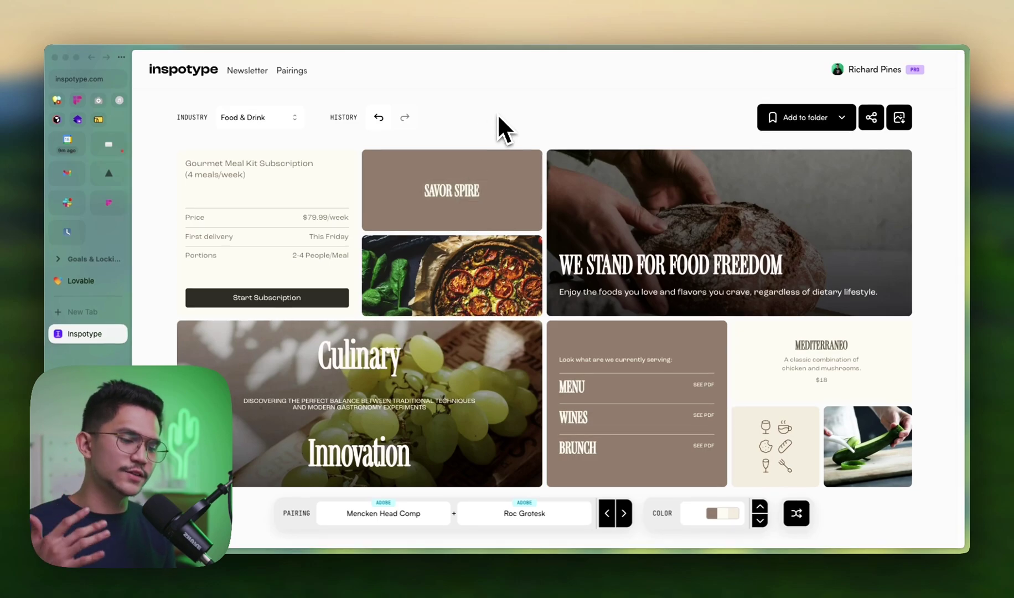
Retype the brand headline as 'Kwasal' and commit it
{"action": "left_click", "coordinate": [476, 197]}
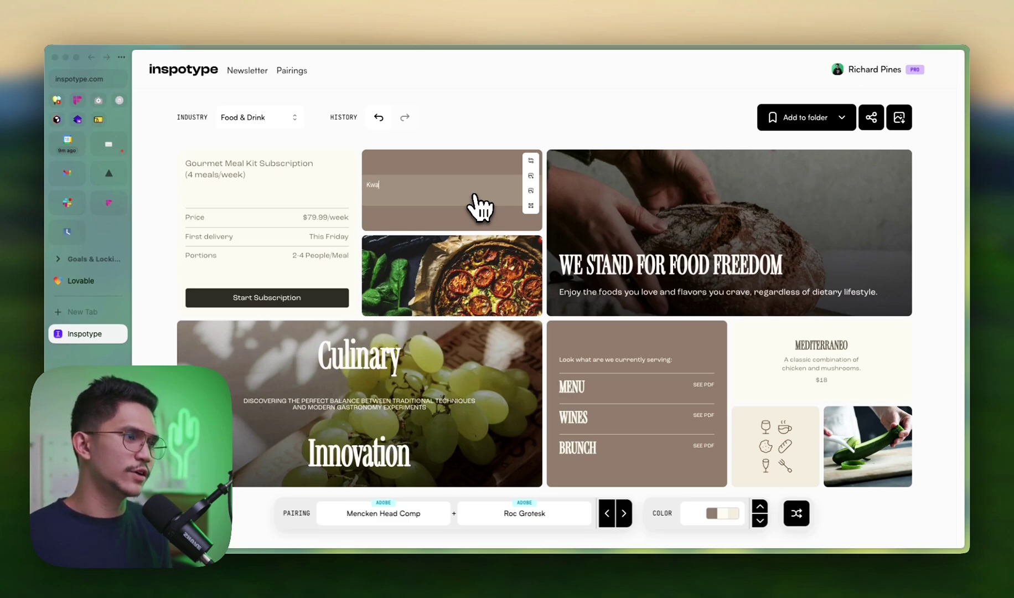
{"action": "type", "text": "Kwasal"}
{"action": "key", "text": "Return"}
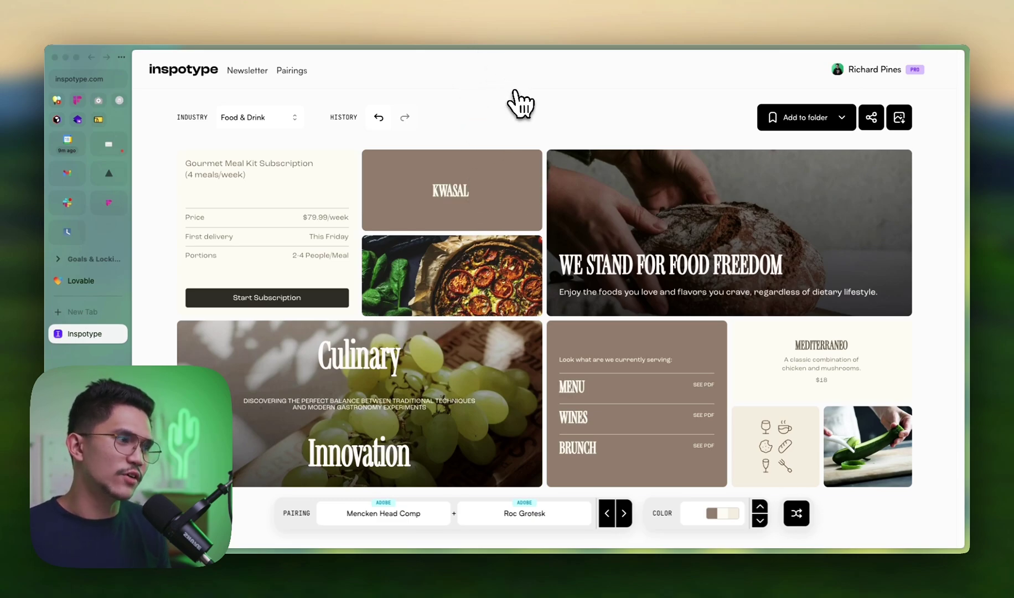
{"action": "mouse_move", "coordinate": [231, 366]}
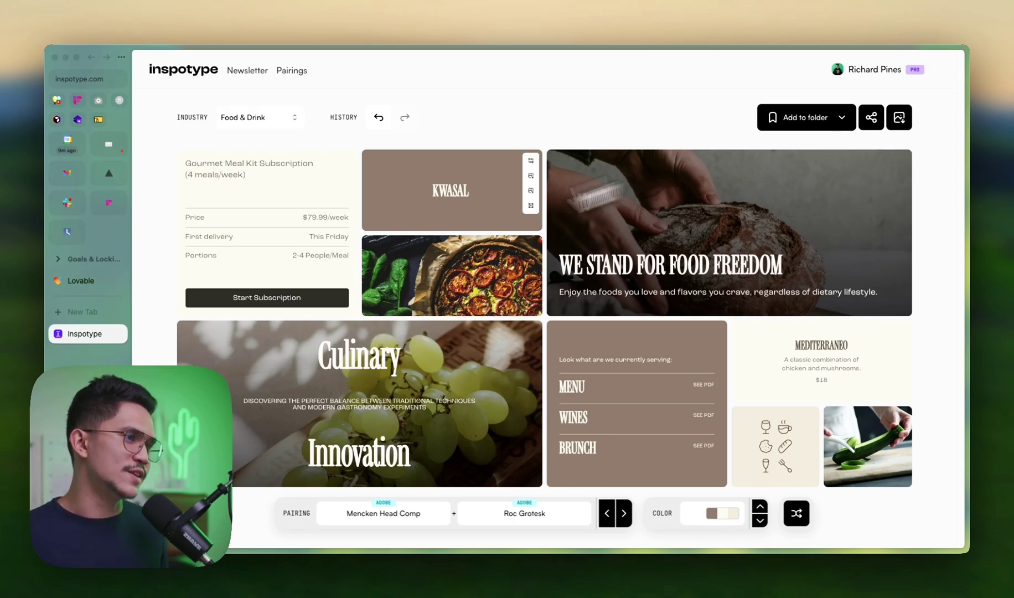
{"action": "mouse_move", "coordinate": [554, 424]}
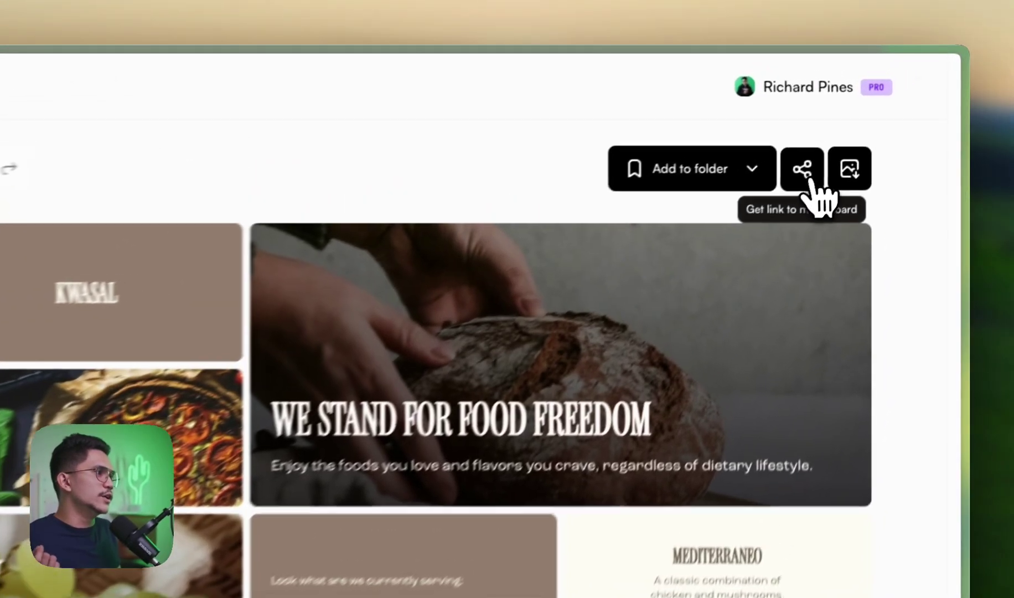
Copy the moodboard's share link and check that it loads in a private window
{"action": "left_click", "coordinate": [871, 117]}
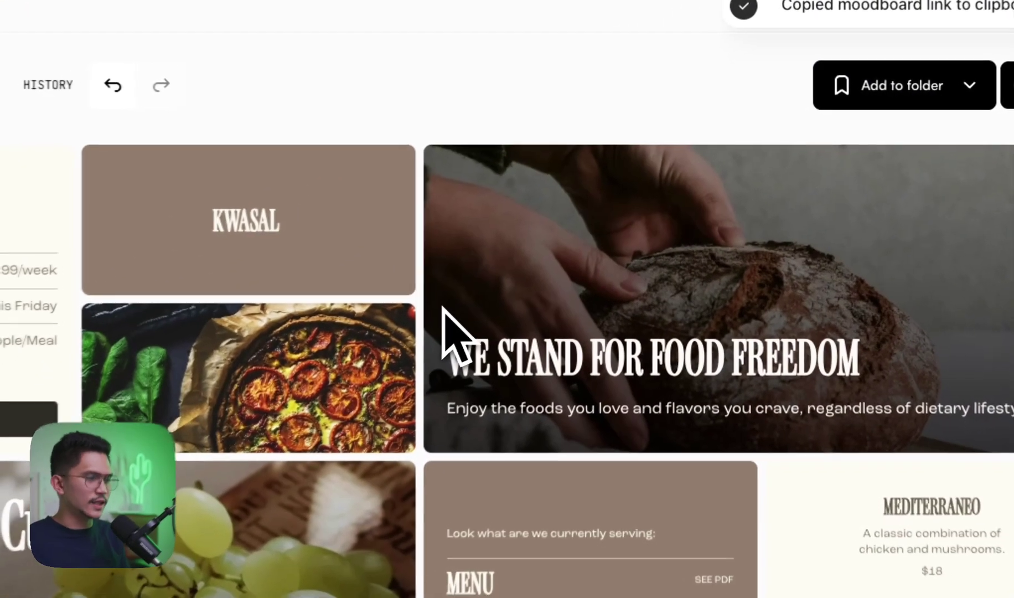
{"action": "key", "text": "super+shift+n"}
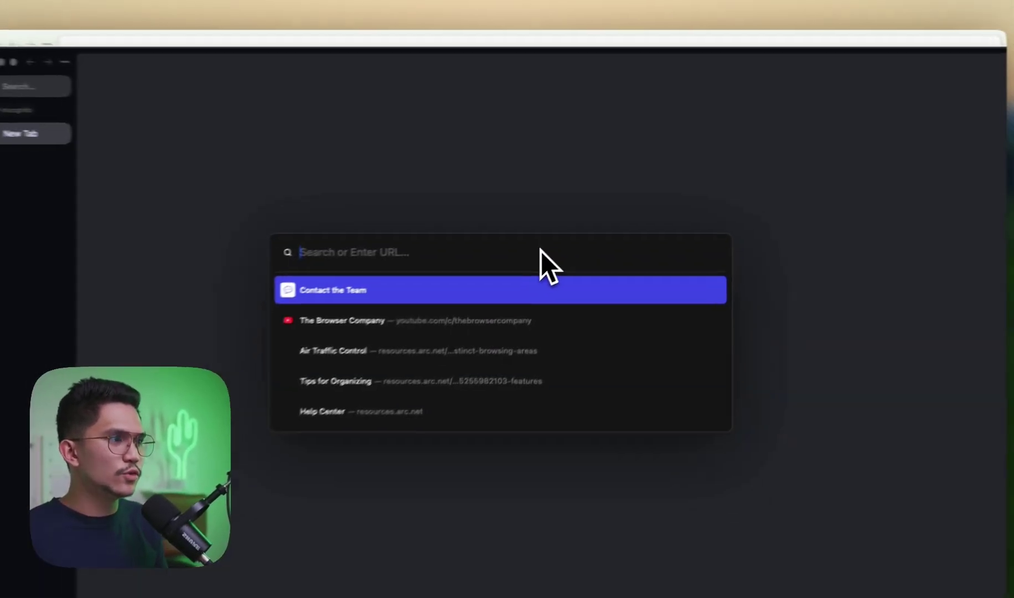
{"action": "key", "text": "super+v"}
{"action": "key", "text": "Return"}
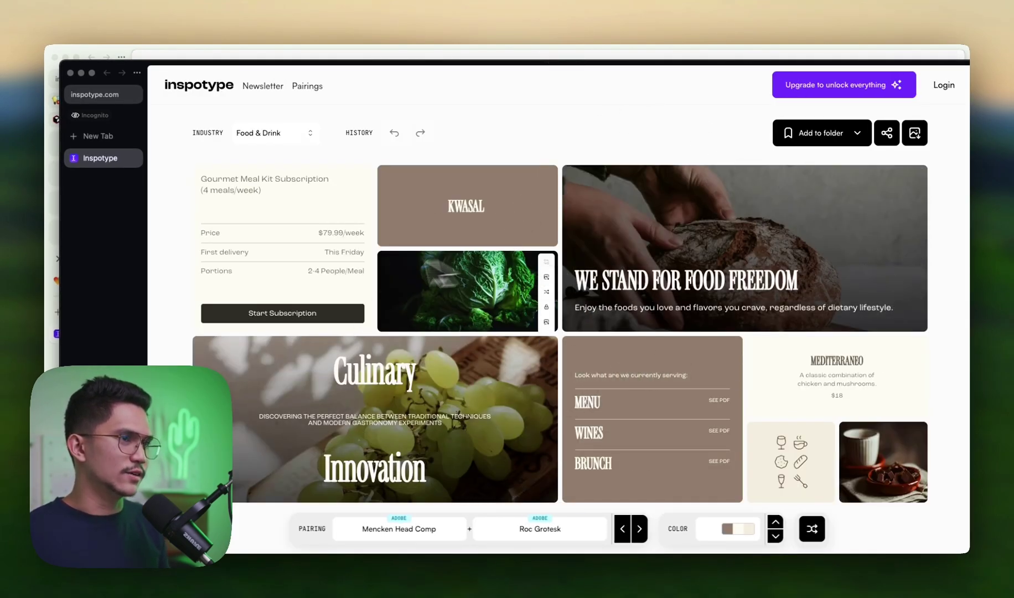
{"action": "key", "text": "super+w"}
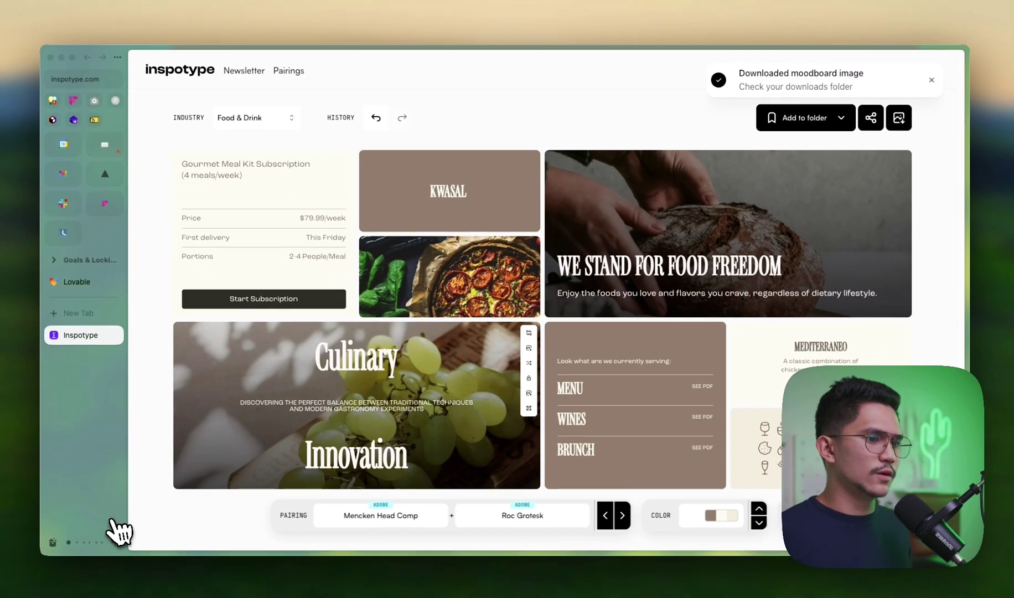
{"action": "mouse_move", "coordinate": [65, 545]}
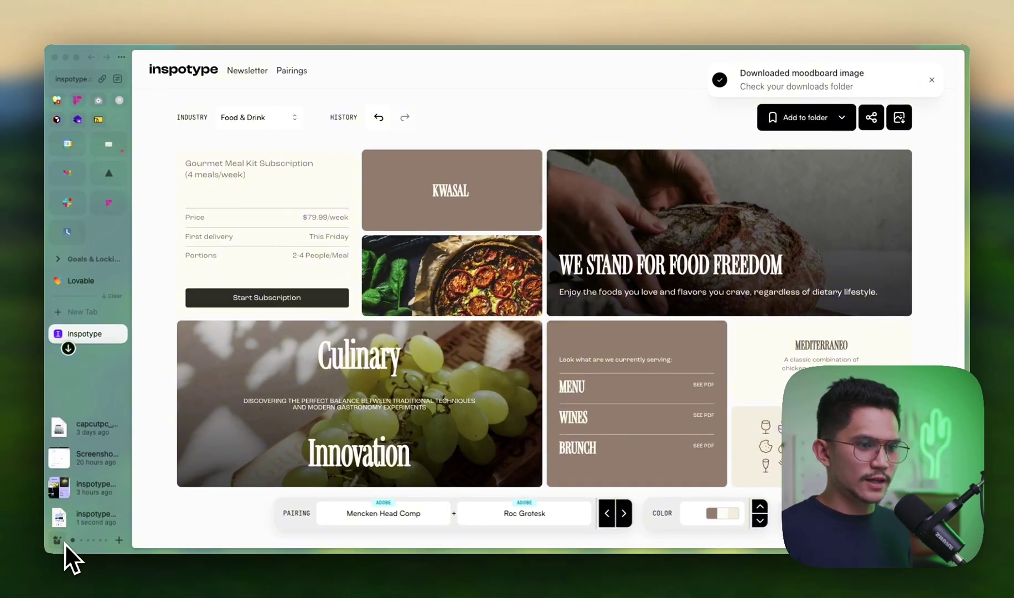
{"action": "left_click", "coordinate": [91, 520]}
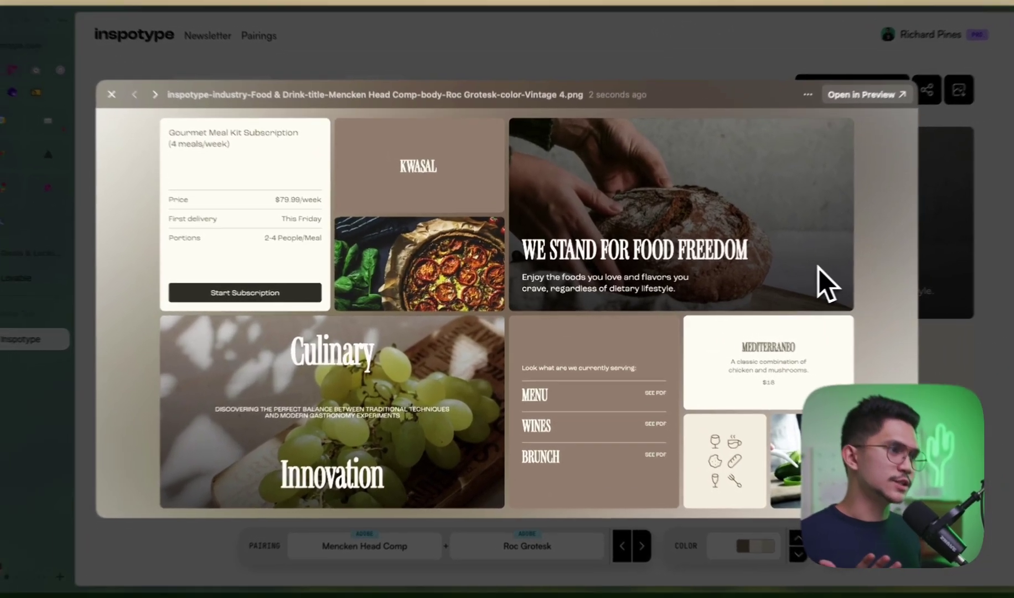
{"action": "left_click", "coordinate": [364, 576]}
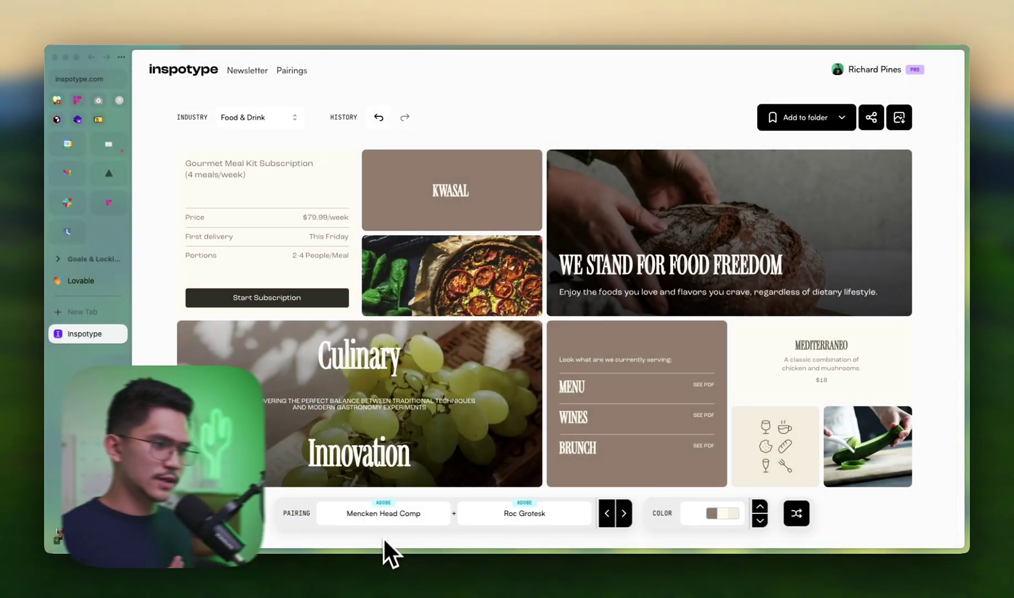
Create a 'Restaurant Branding' folder and add the Kwasal moodboard to it
{"action": "left_click", "coordinate": [818, 127]}
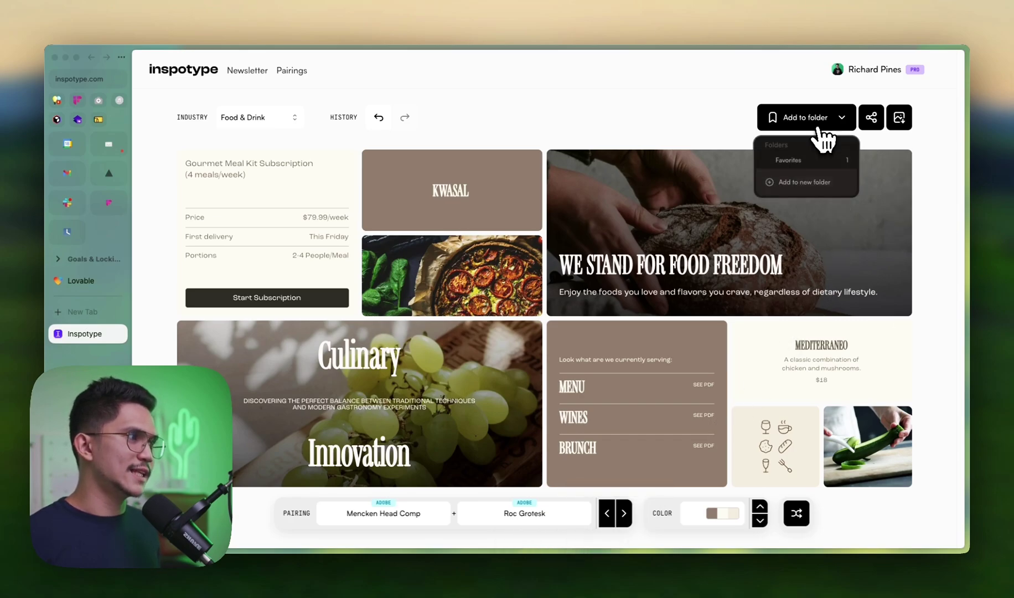
{"action": "left_click", "coordinate": [818, 195]}
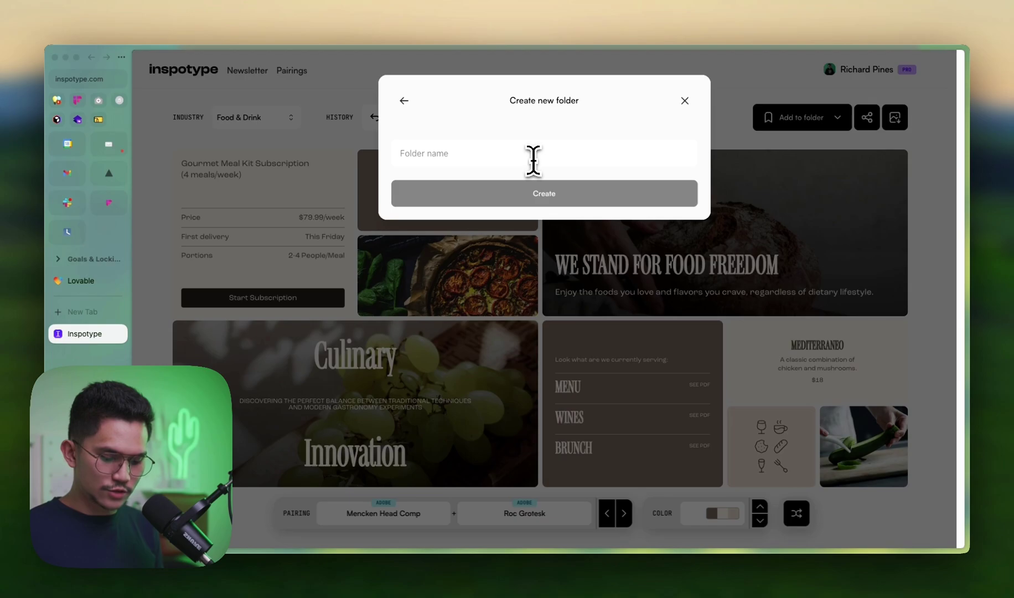
{"action": "type", "text": "Restaurant Branding"}
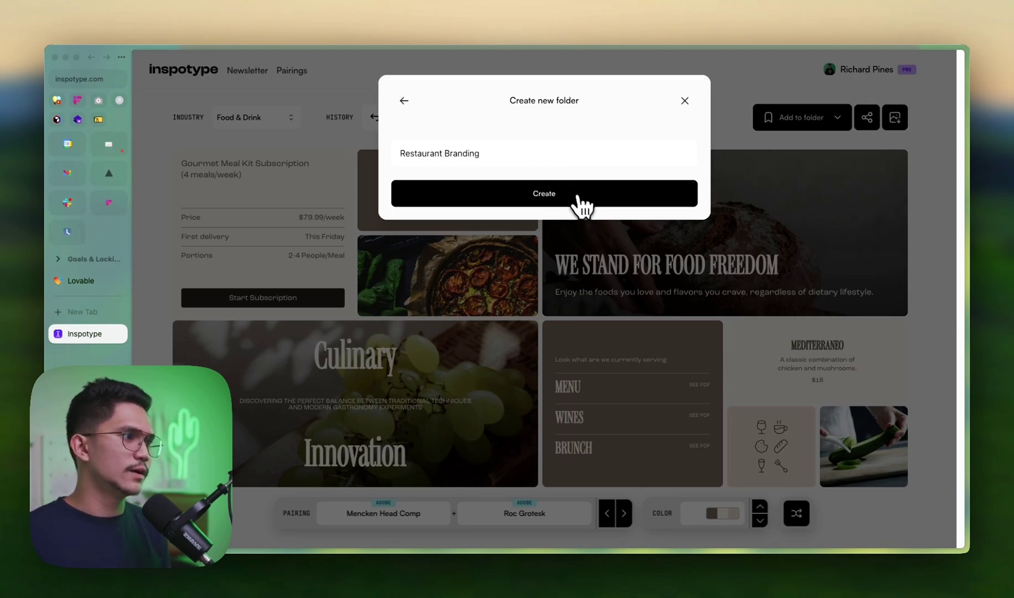
{"action": "left_click", "coordinate": [593, 201]}
{"action": "left_click", "coordinate": [783, 177]}
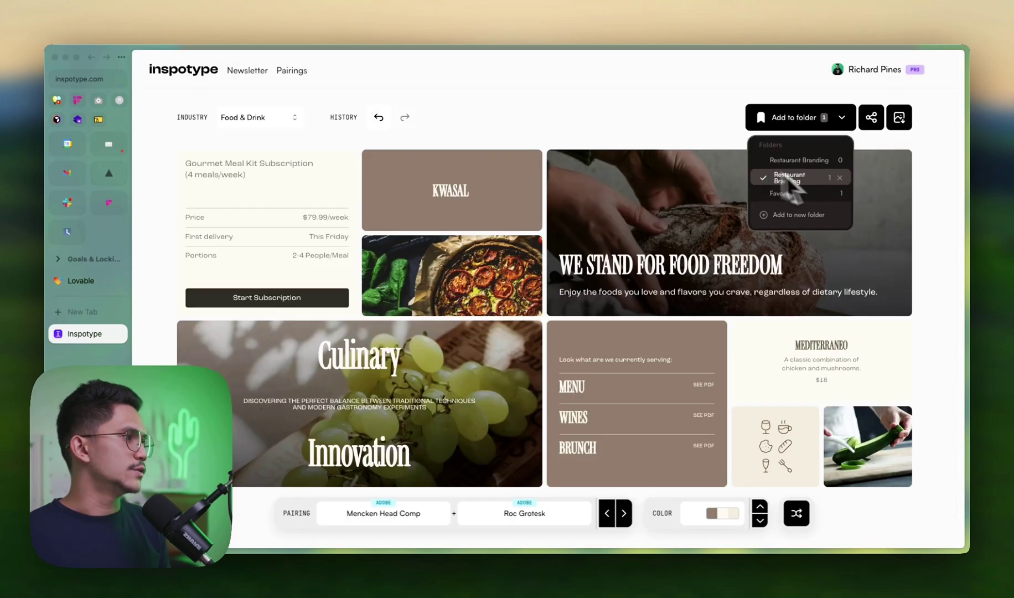
{"action": "left_click", "coordinate": [800, 191]}
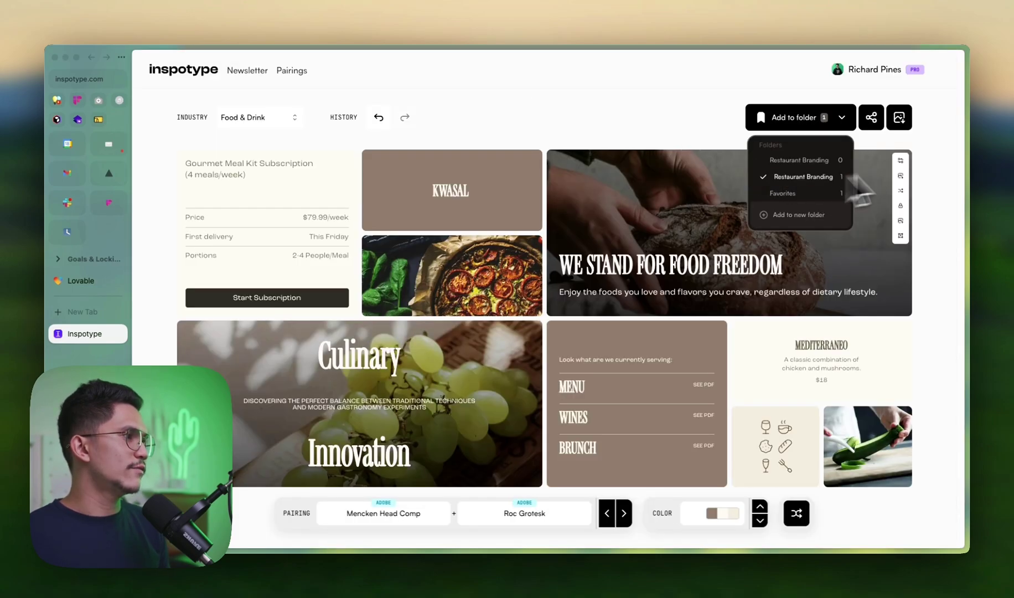
Advance two pairings to MargoBeuys + DM Sans and save this version to Restaurant Branding
{"action": "left_click", "coordinate": [624, 513]}
{"action": "left_click", "coordinate": [623, 513]}
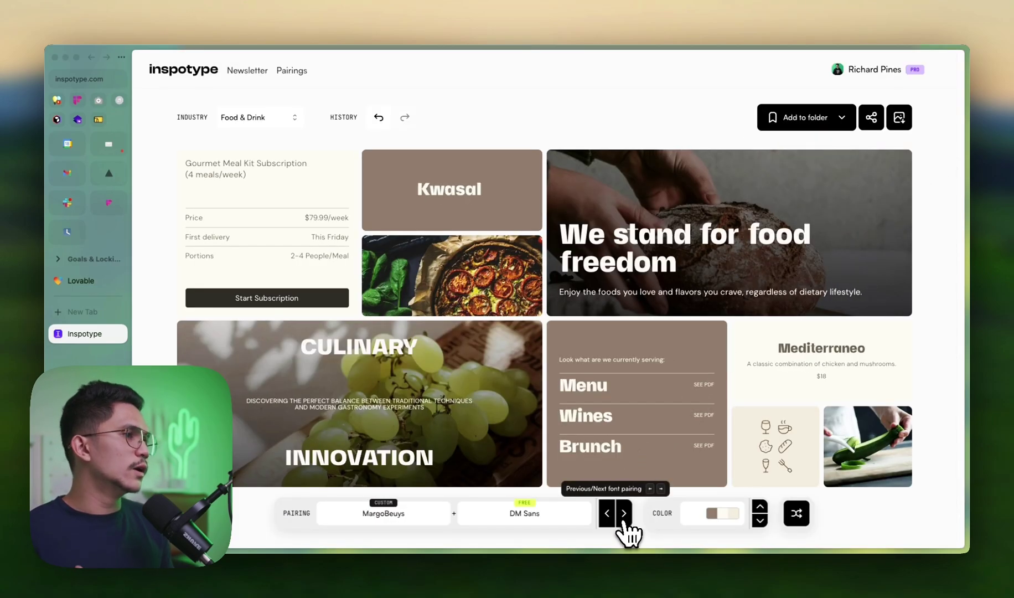
{"action": "left_click", "coordinate": [809, 117]}
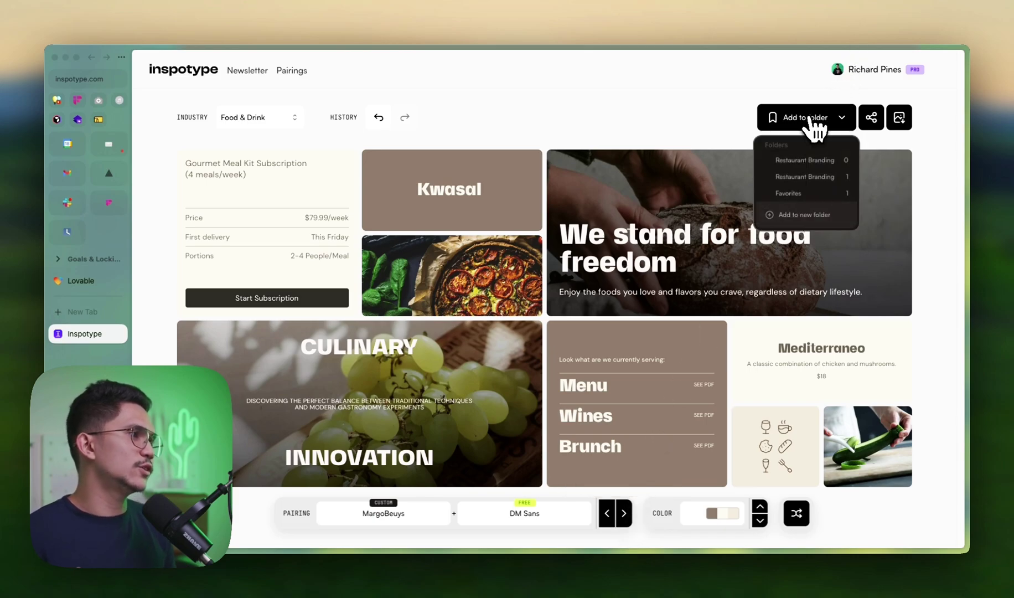
{"action": "left_click", "coordinate": [811, 162]}
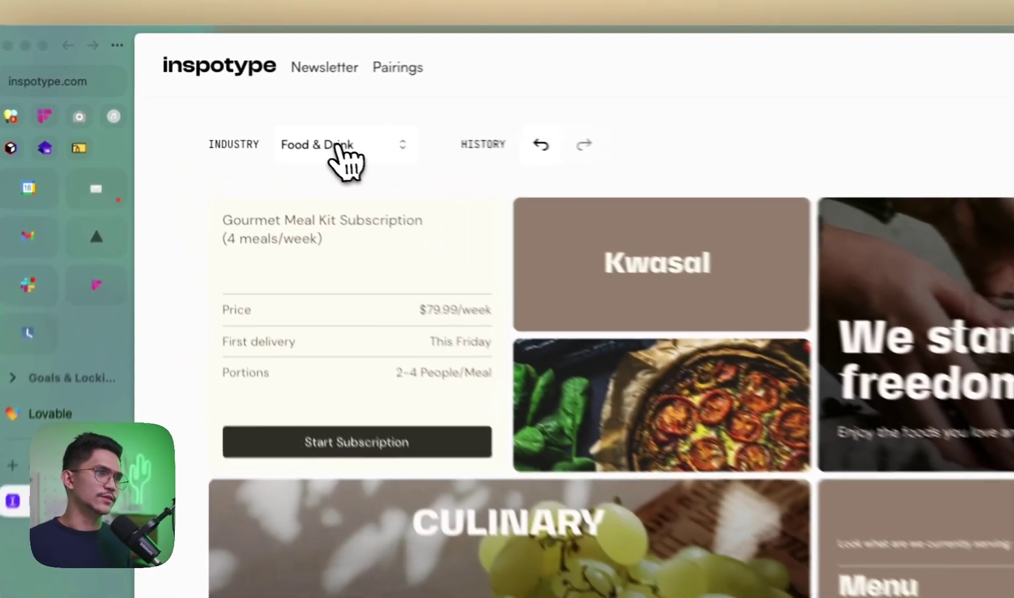
Change the moodboard's industry to Fashion, then to Editorial
{"action": "left_click", "coordinate": [260, 118]}
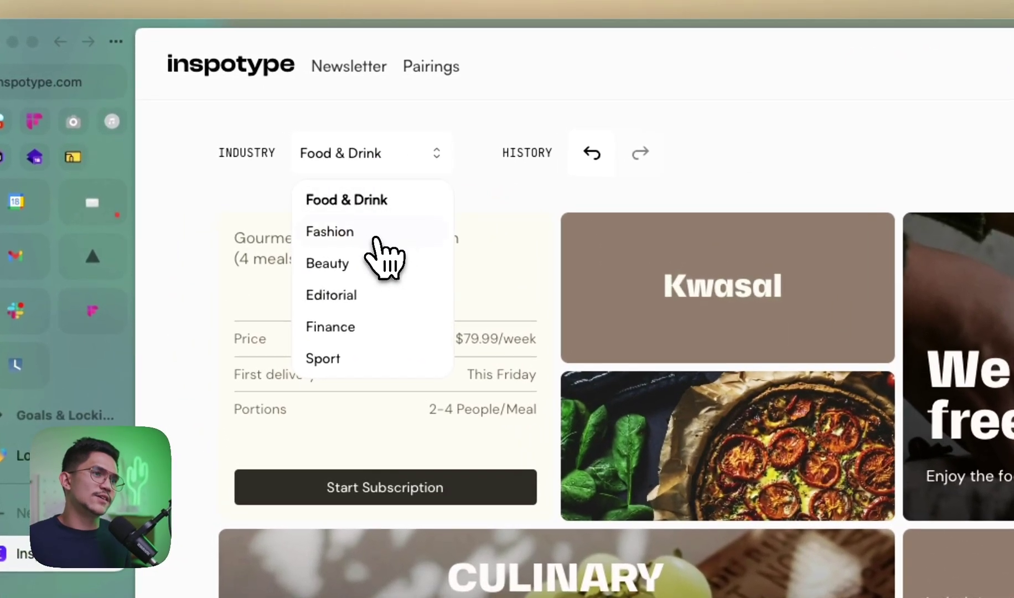
{"action": "left_click", "coordinate": [261, 166]}
{"action": "left_click", "coordinate": [370, 299]}
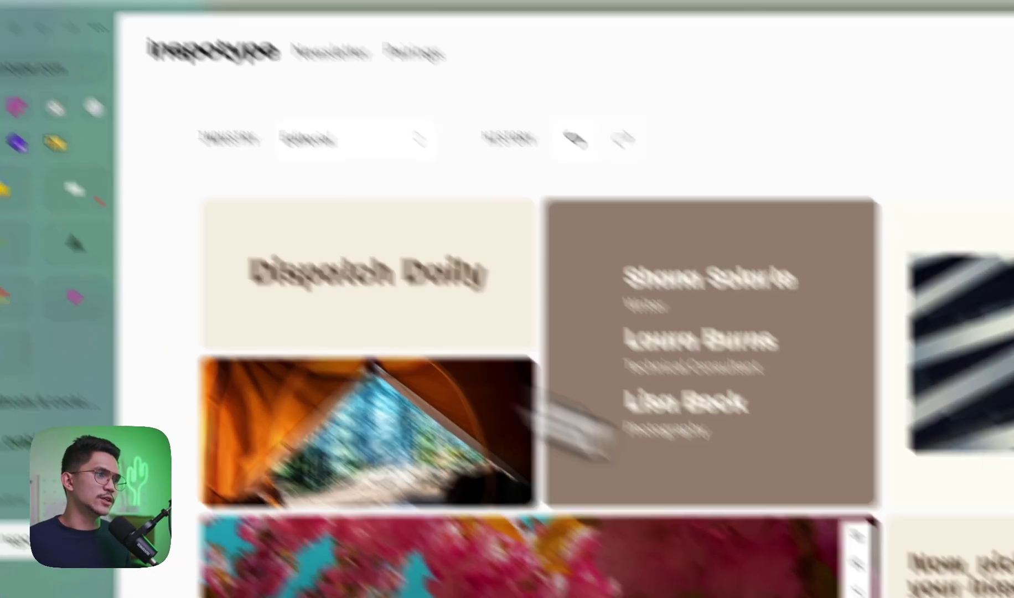
{"action": "left_click", "coordinate": [636, 481]}
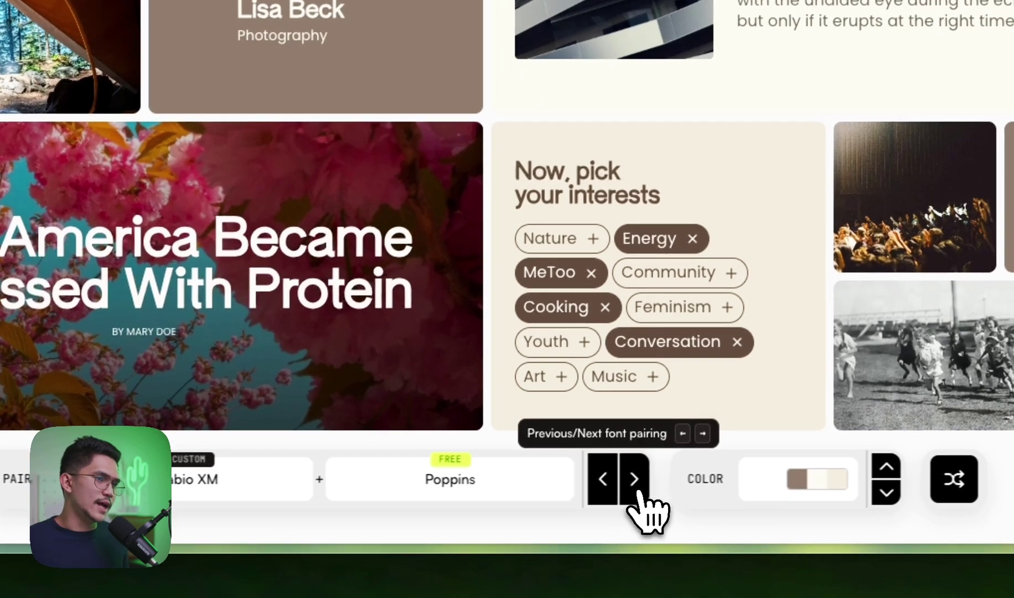
Advance three pairings to the PP Cirka and Nimbus Sans Ext pairing
{"action": "left_click", "coordinate": [636, 492]}
{"action": "left_click", "coordinate": [637, 492]}
{"action": "left_click", "coordinate": [637, 491]}
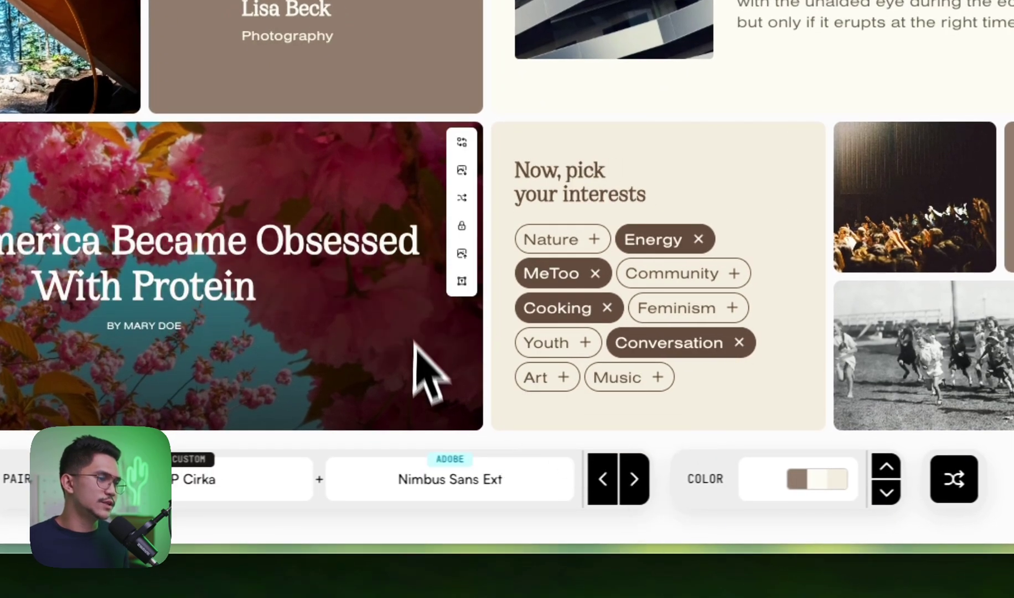